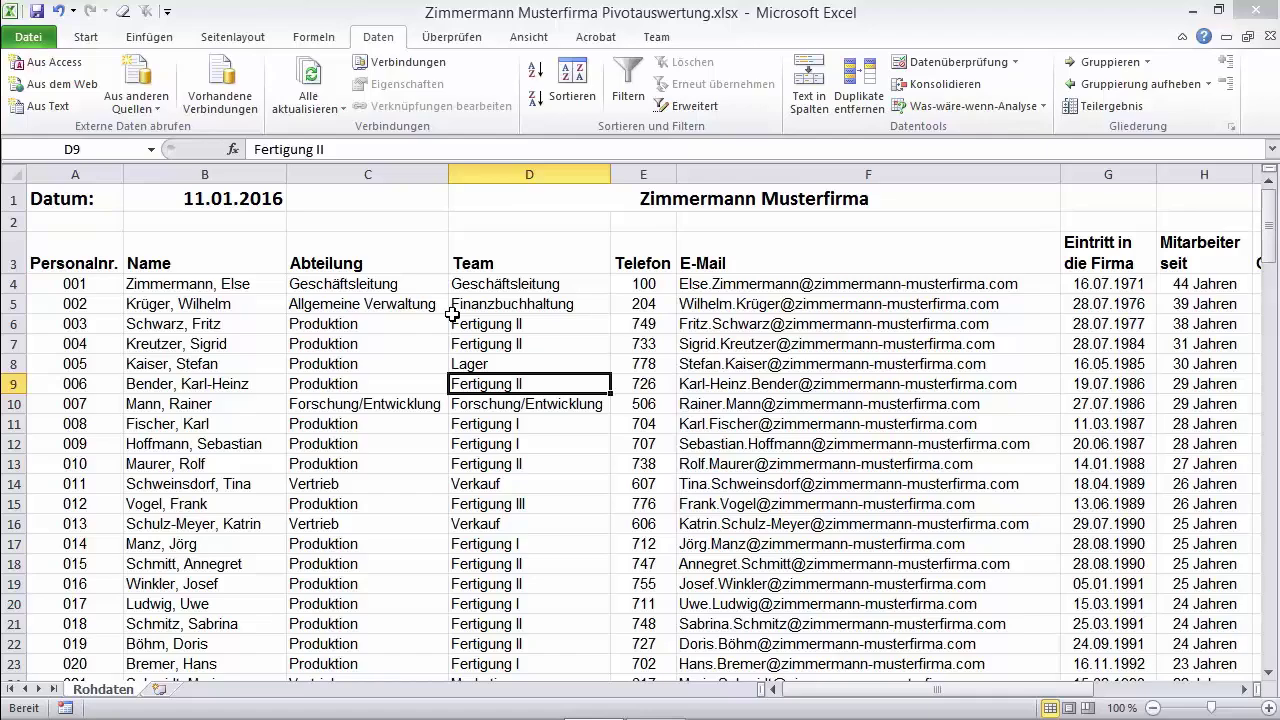
- Open the PivotTable and PivotChart Wizard with Alt+N, P, after cancelling a first attempt
scroll(413, 504, down, 2)
scroll(413, 504, down, 8)
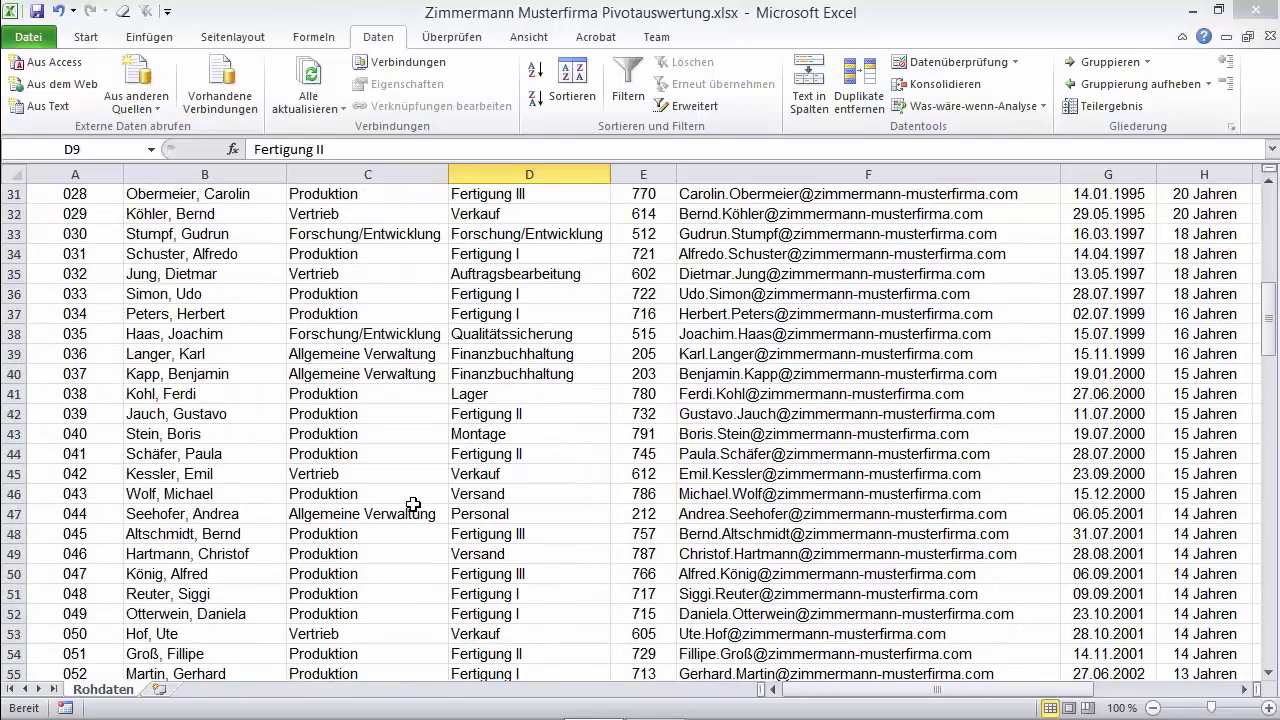
scroll(413, 504, up, 2)
scroll(409, 500, up, 8)
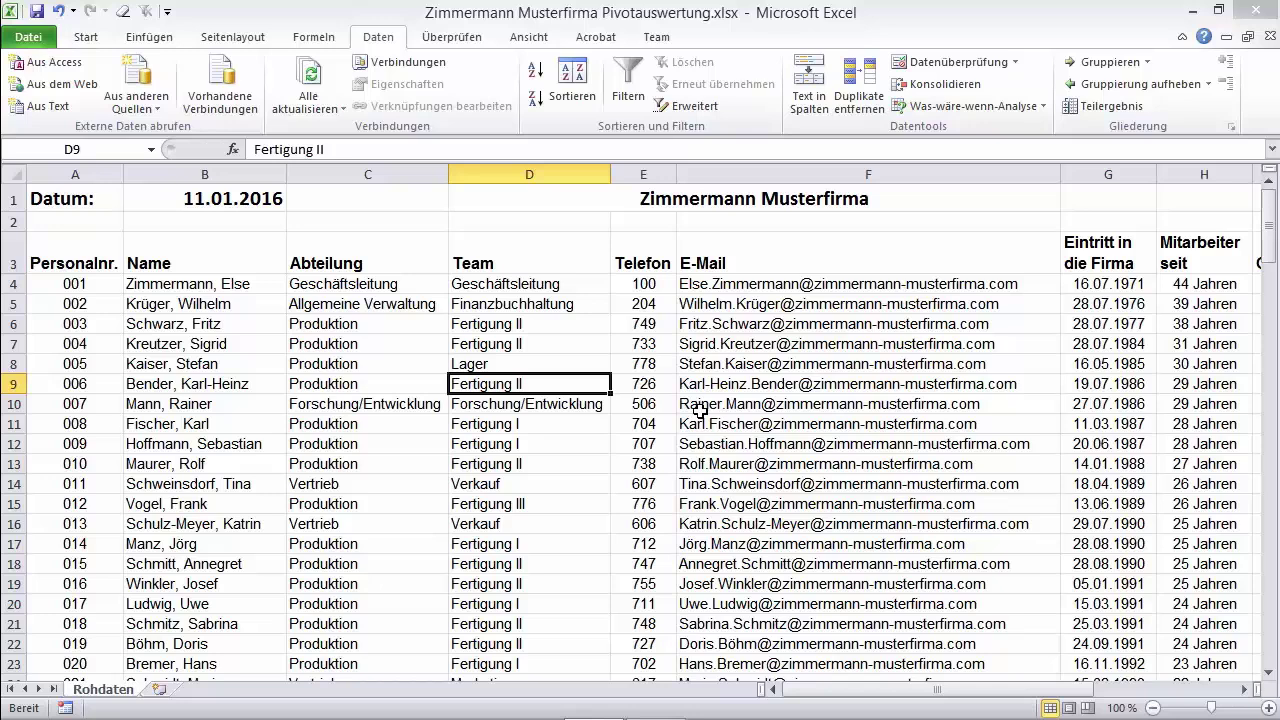
key(alt+n)
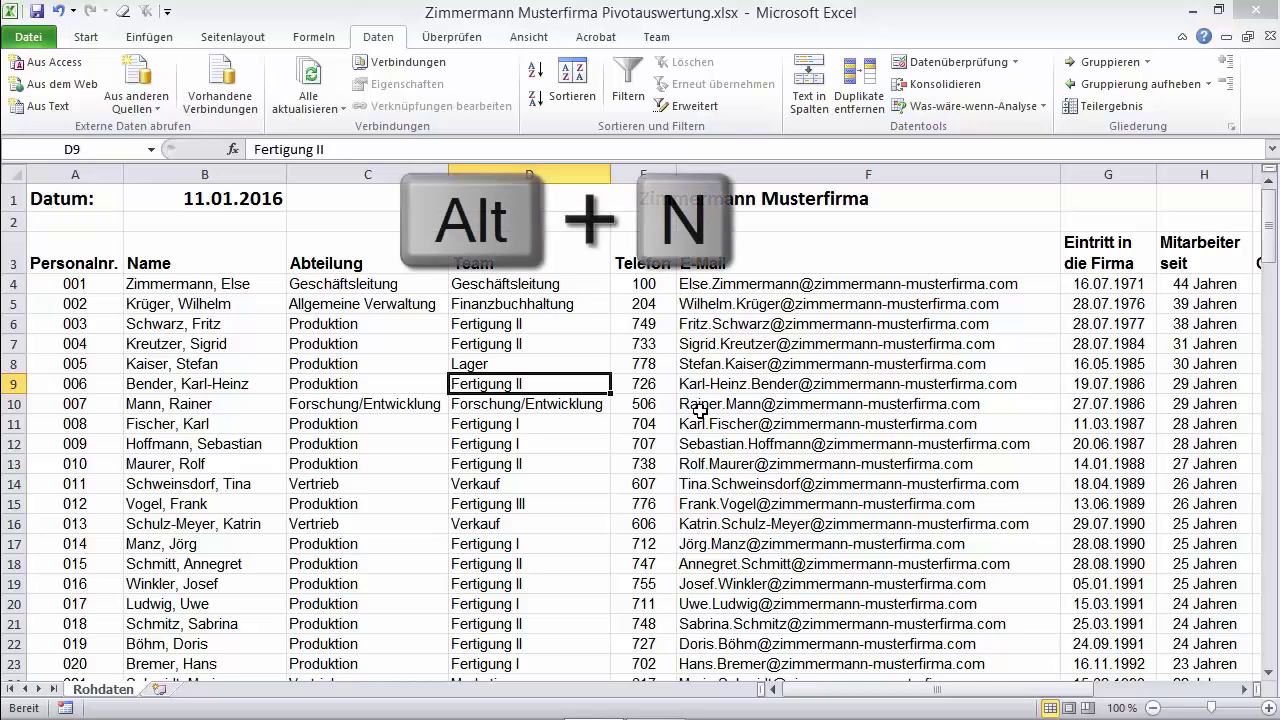
key(p)
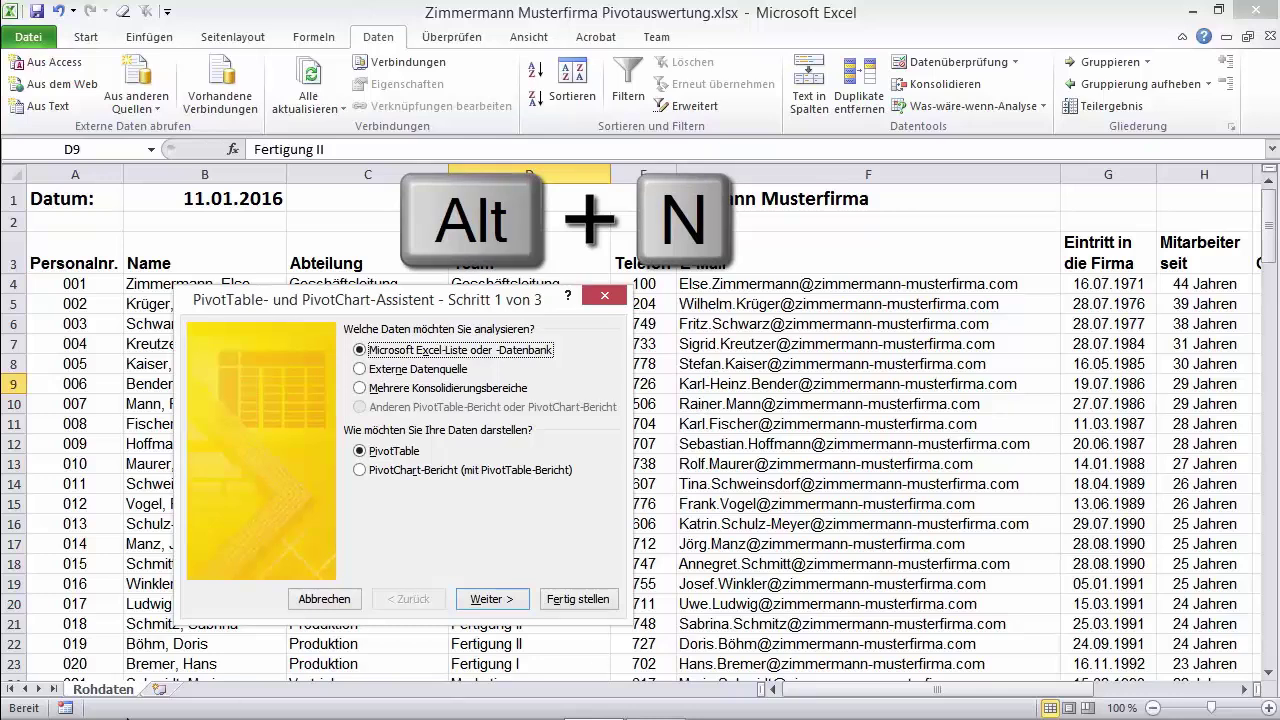
click(324, 598)
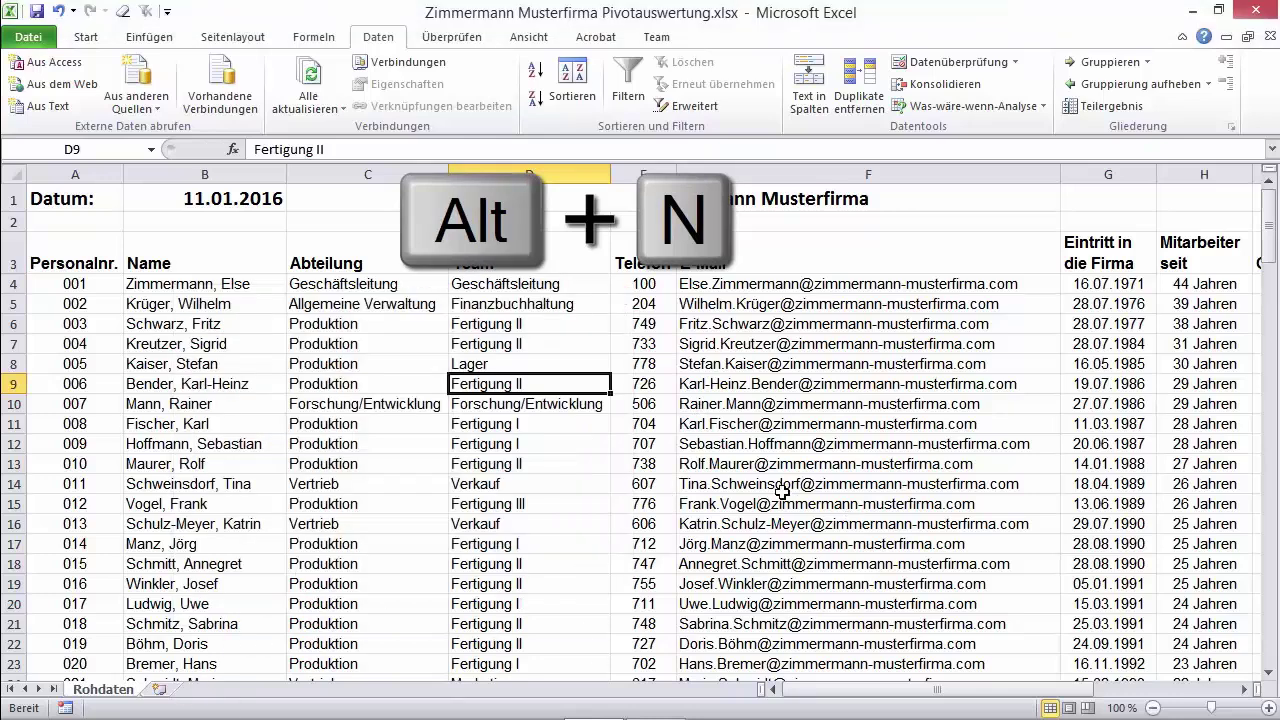
key(p)
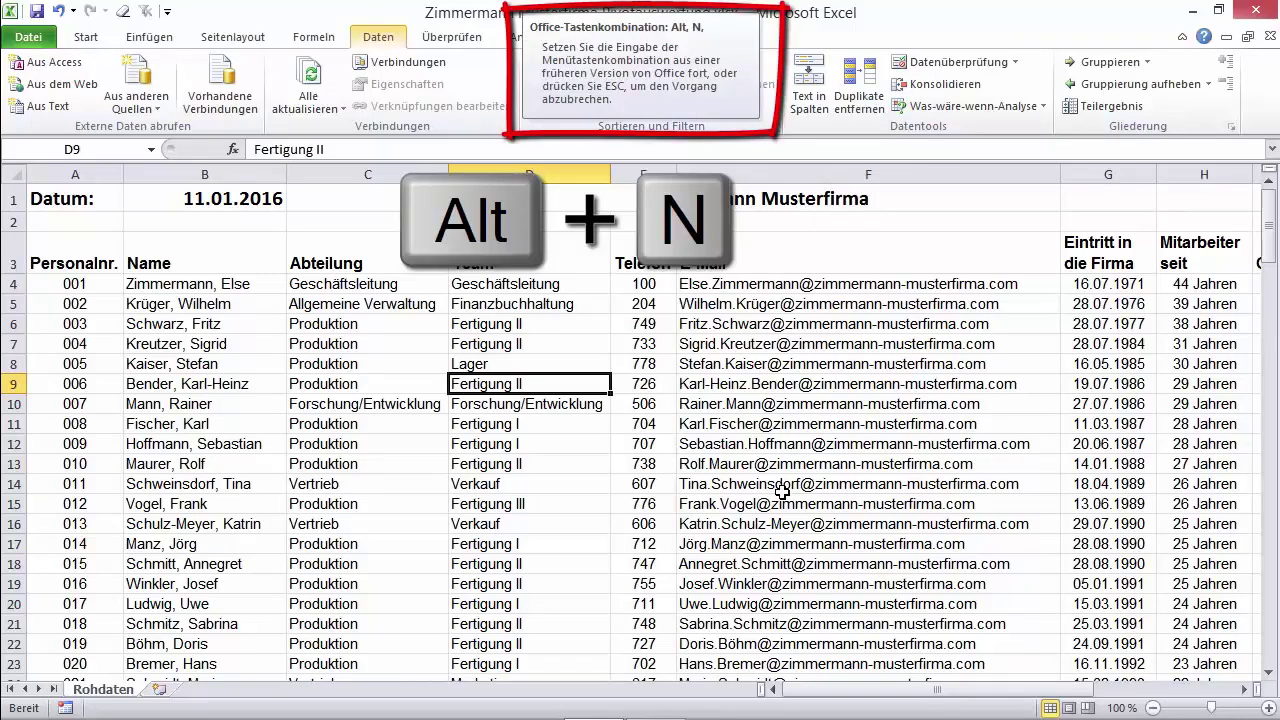
key(p)
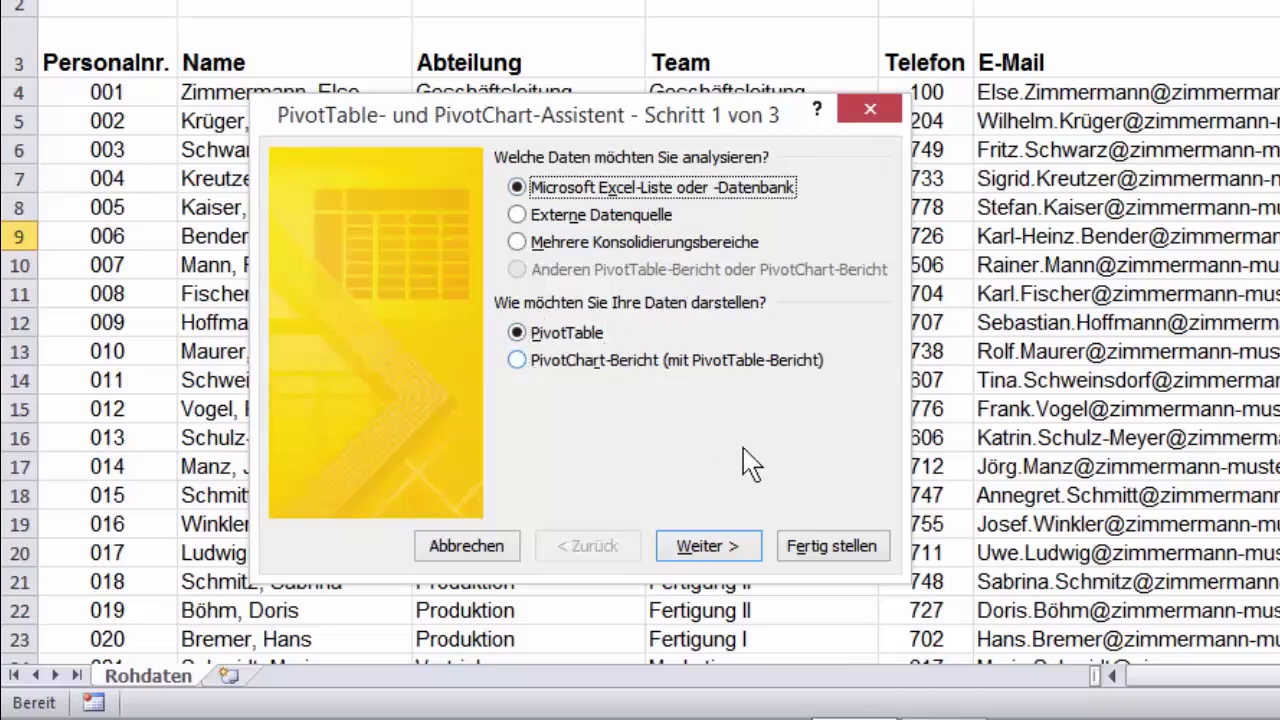
- Advance past step 1 and accept data range $A$3:$P$153 to reach step 3
click(737, 547)
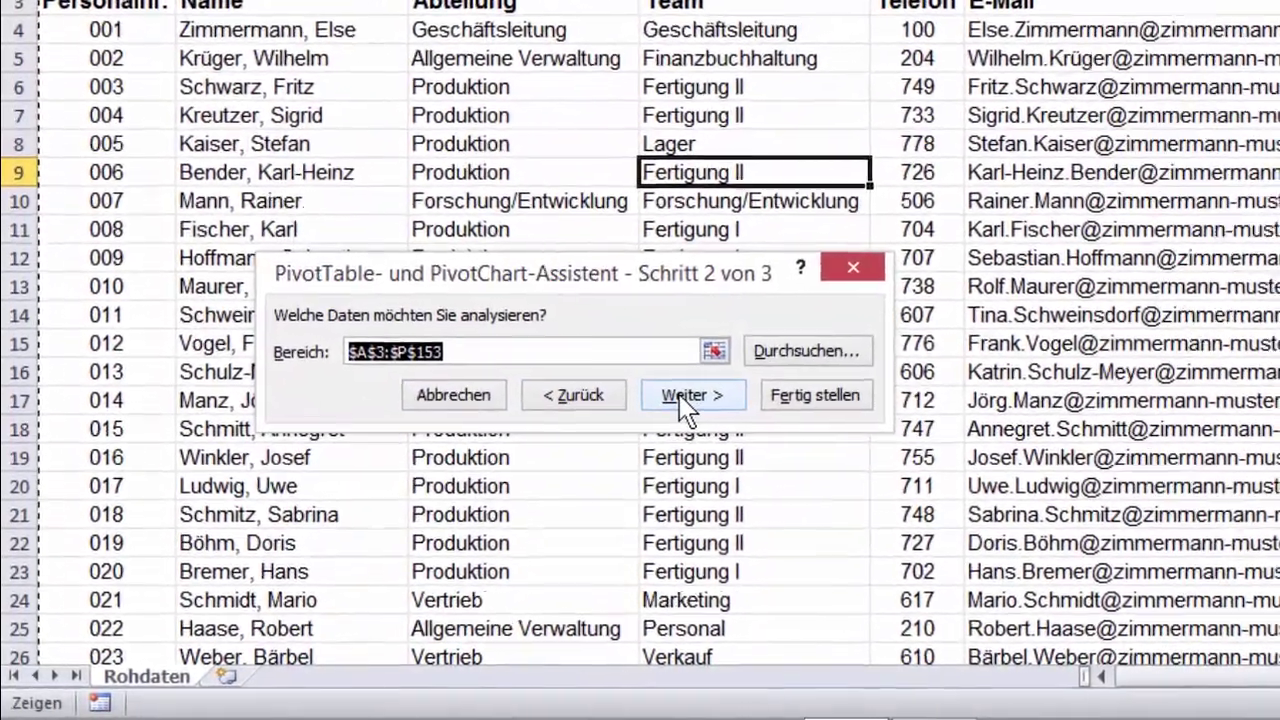
click(664, 410)
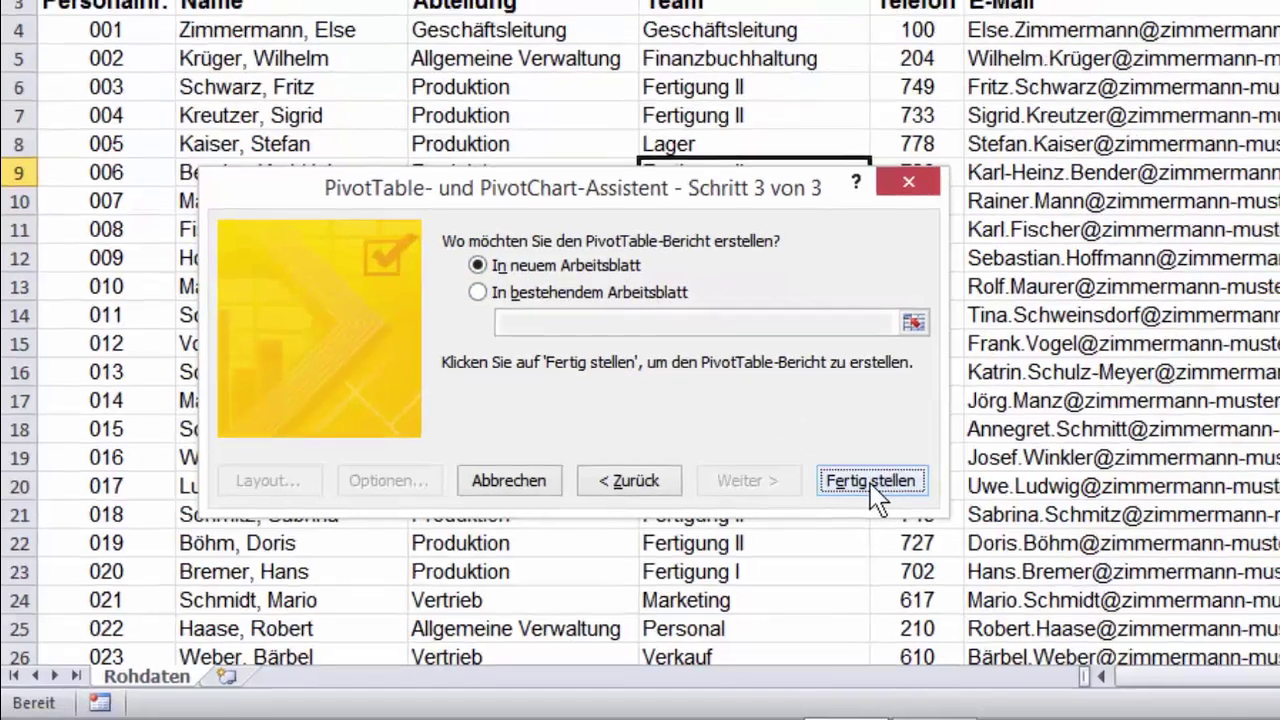
- Finish the wizard with 'In neuem Arbeitsblatt', creating empty PivotTable1 on sheet Tabelle1
click(889, 477)
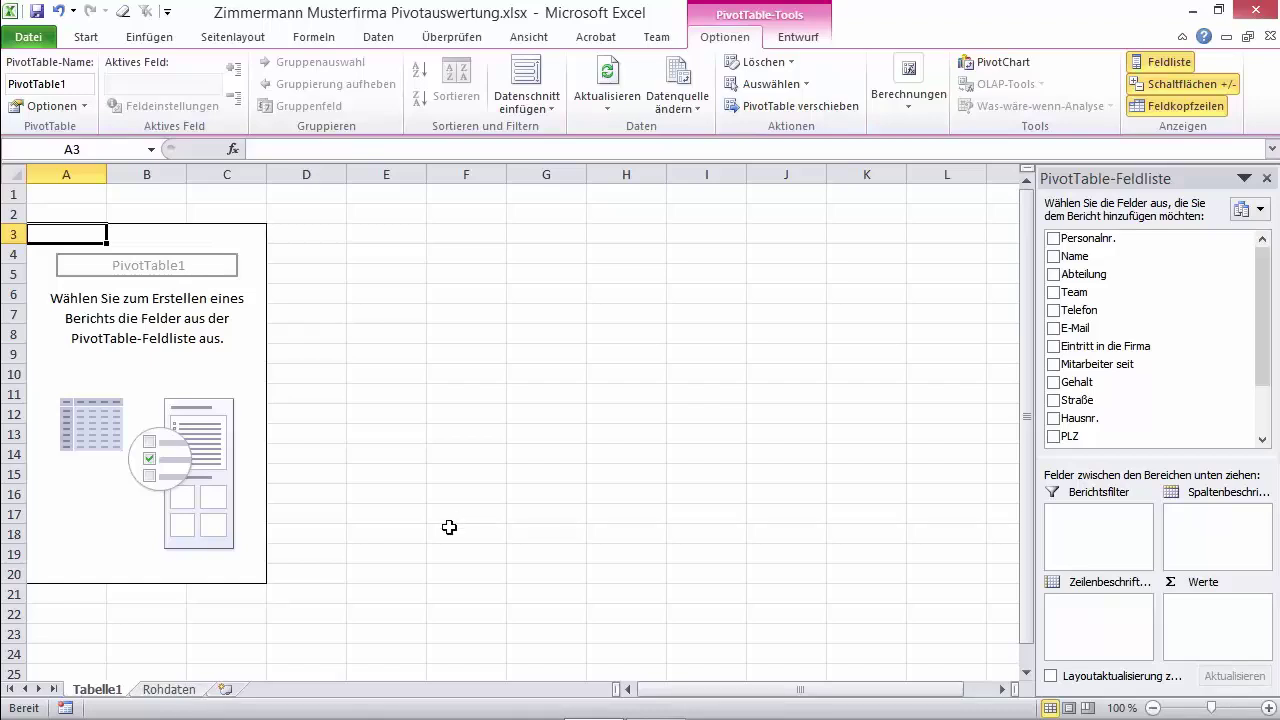
- From the Rohdaten sheet, start a PivotTable on Rohdaten!$A$3:$P$153 for a new worksheet
click(177, 690)
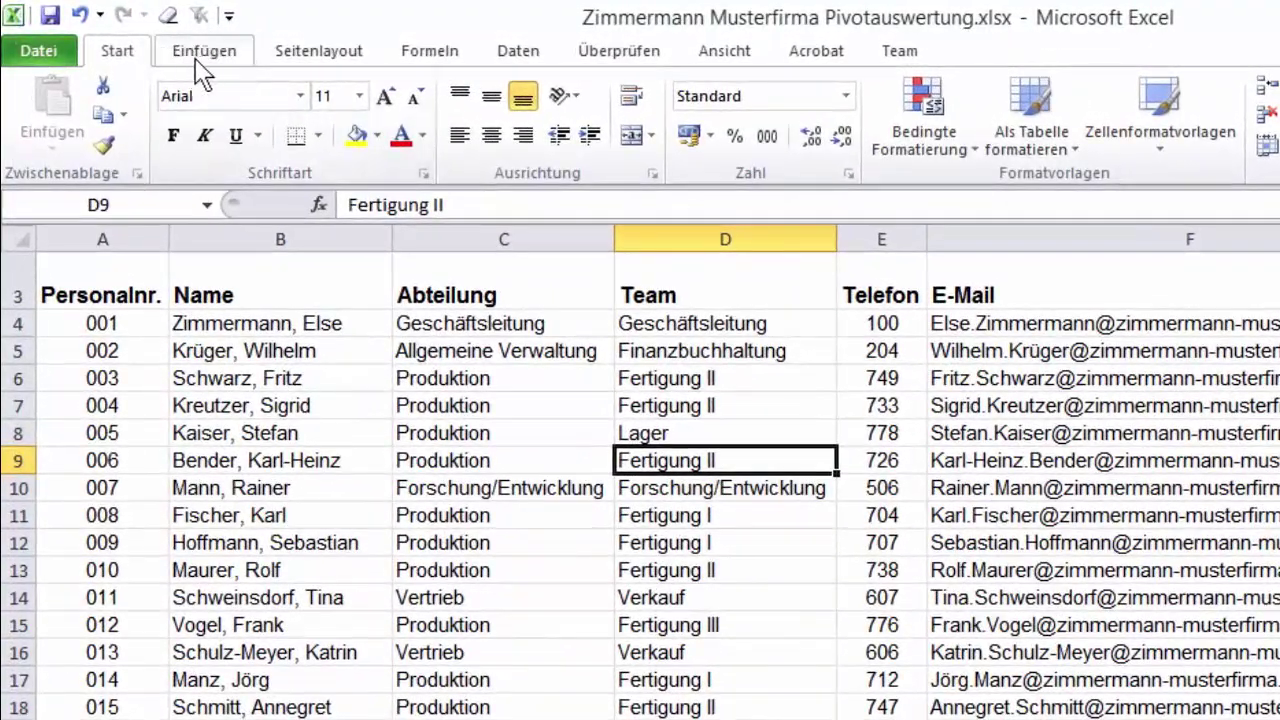
click(210, 70)
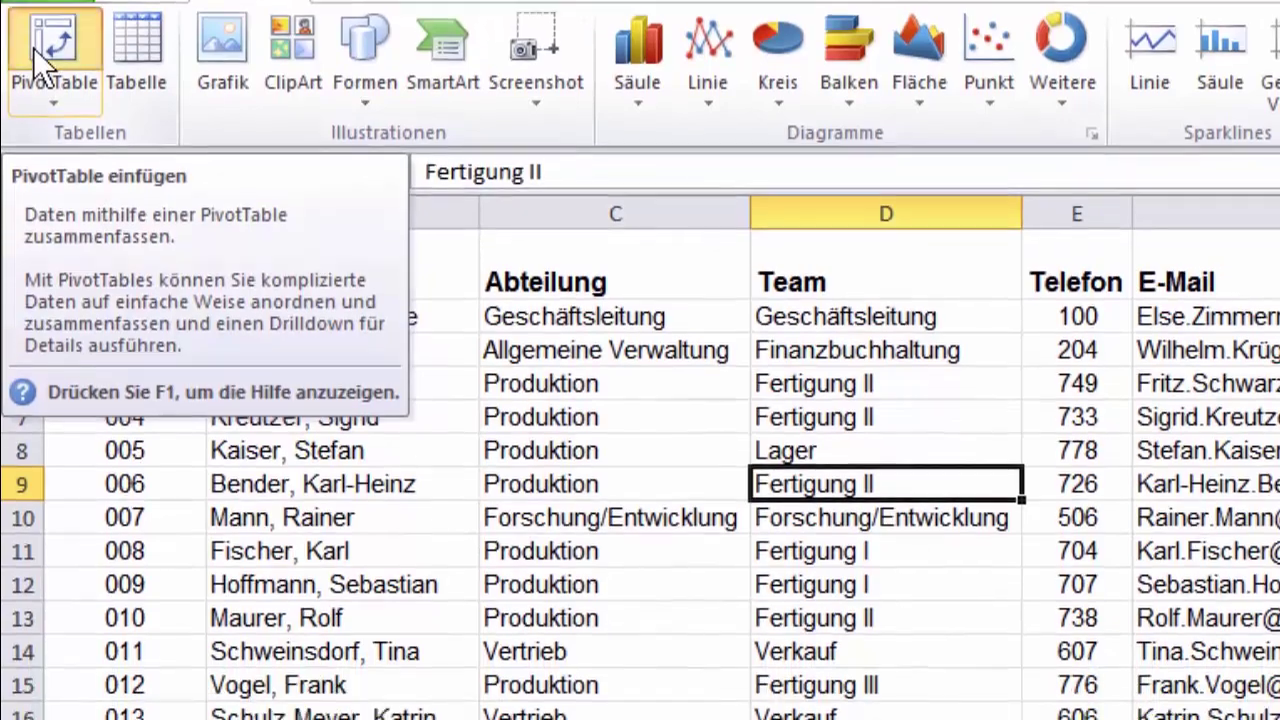
click(36, 130)
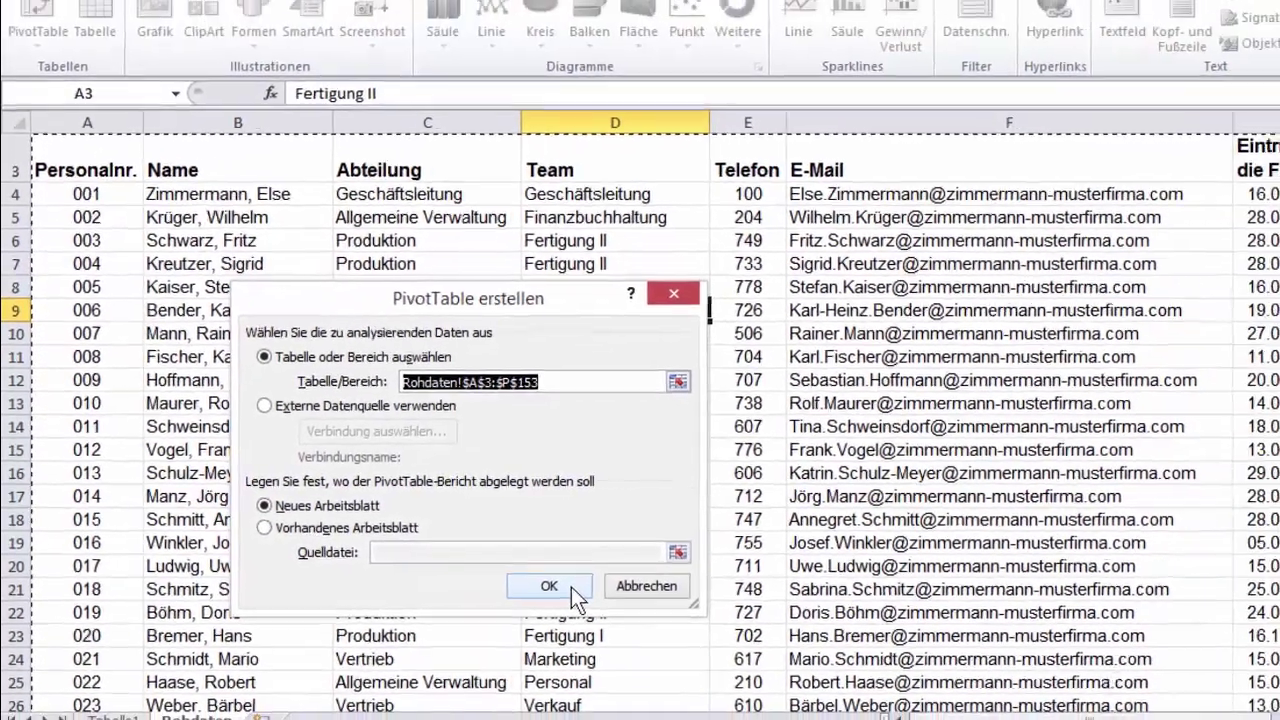
- Confirm to create empty PivotTable2 on Tabelle2, and compare it with Tabelle1
click(549, 587)
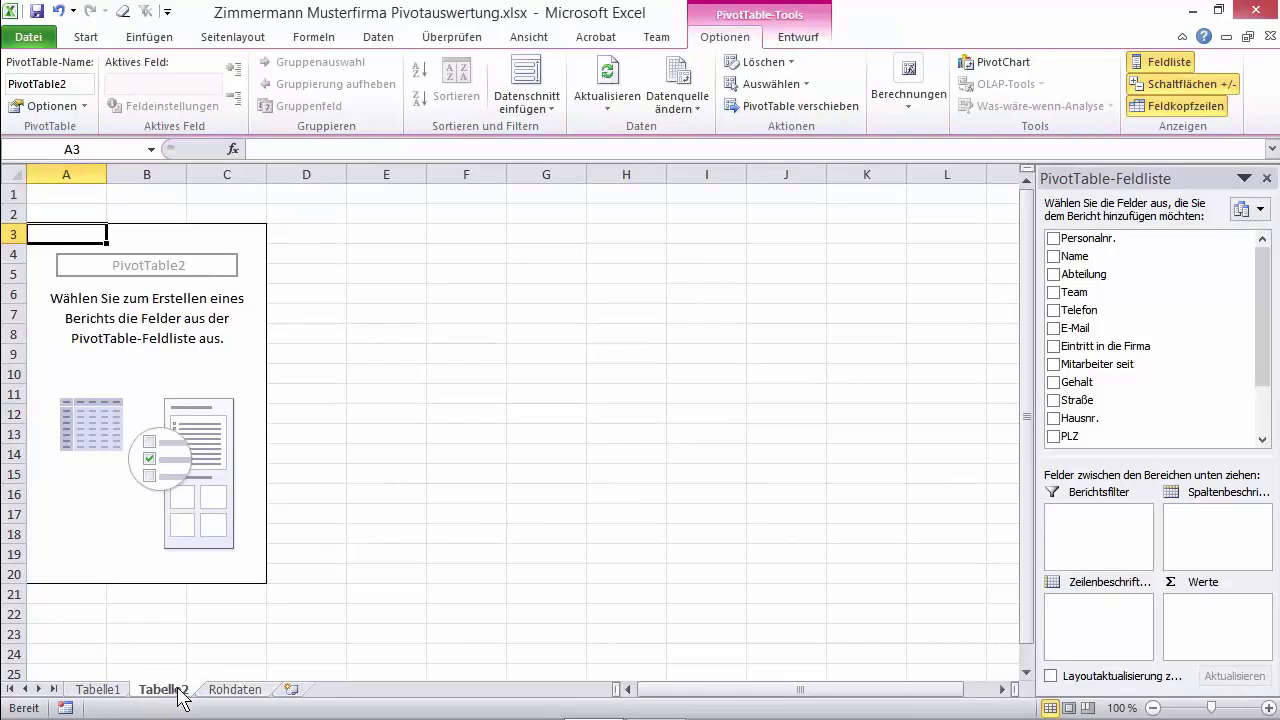
click(100, 689)
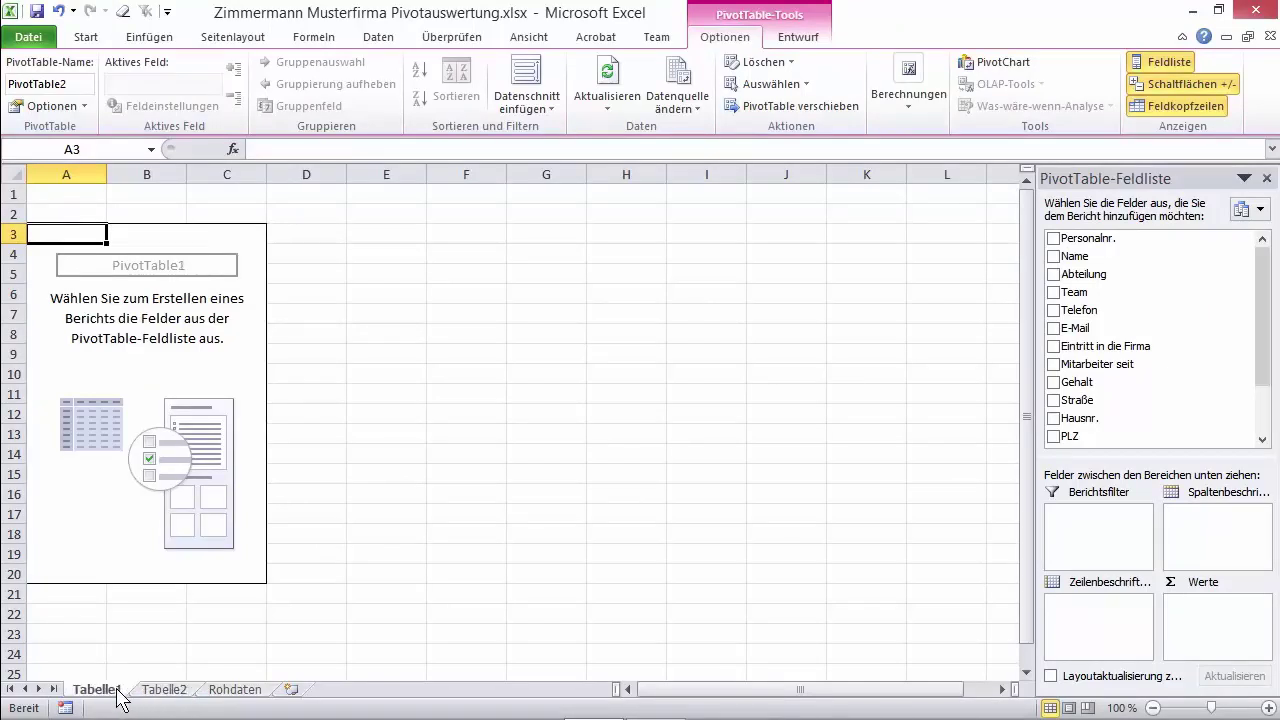
click(163, 697)
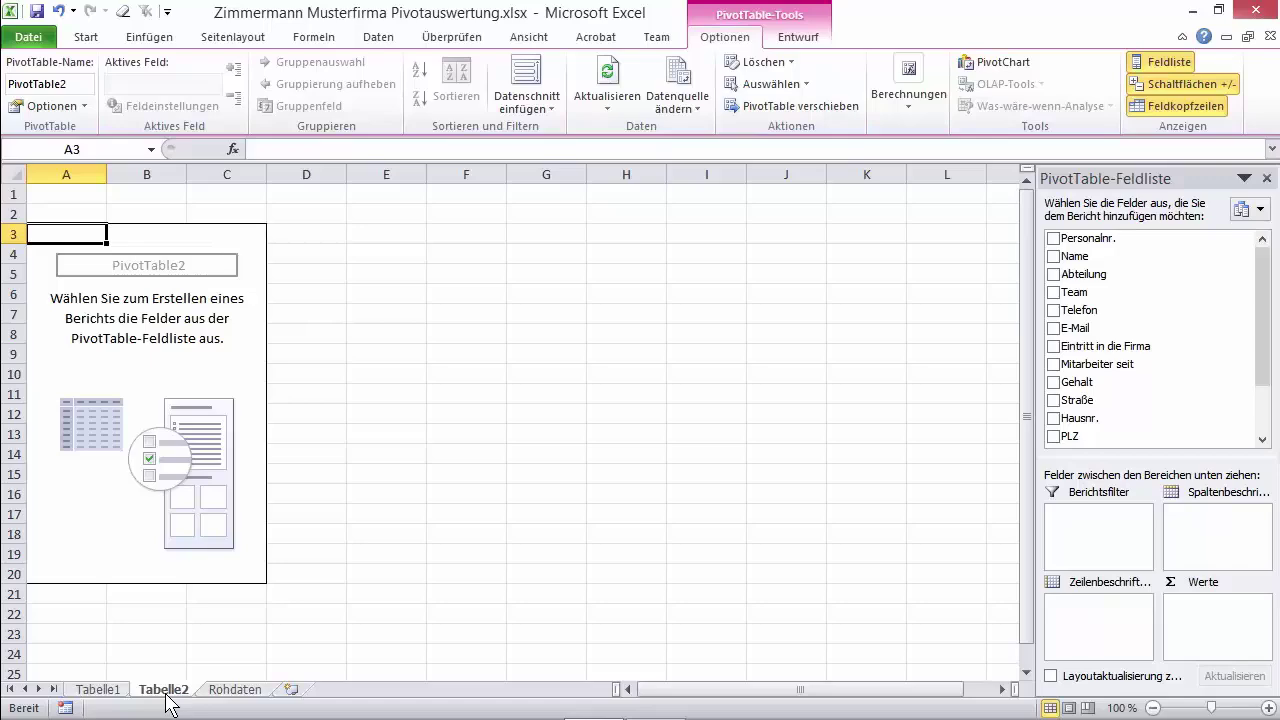
- Go back to the Rohdaten sheet and browse the Start, Einfügen and Daten ribbons, ending on Einfügen
click(235, 689)
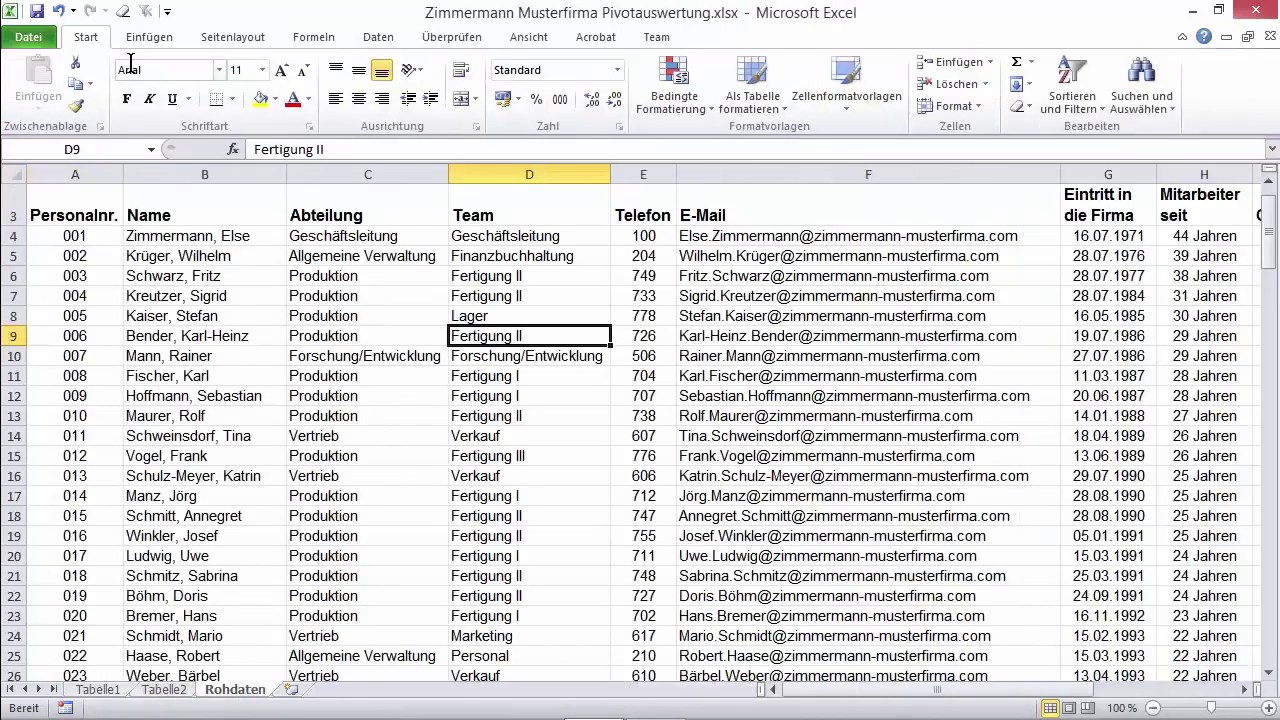
click(160, 40)
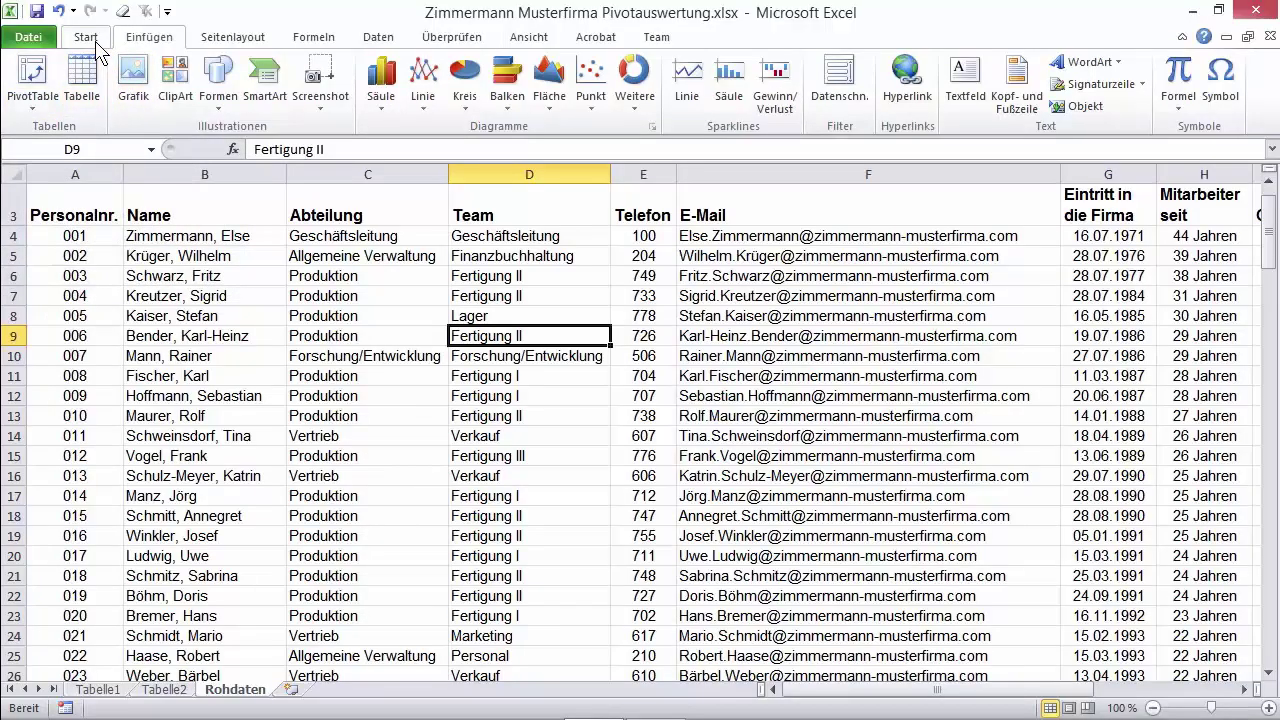
click(96, 44)
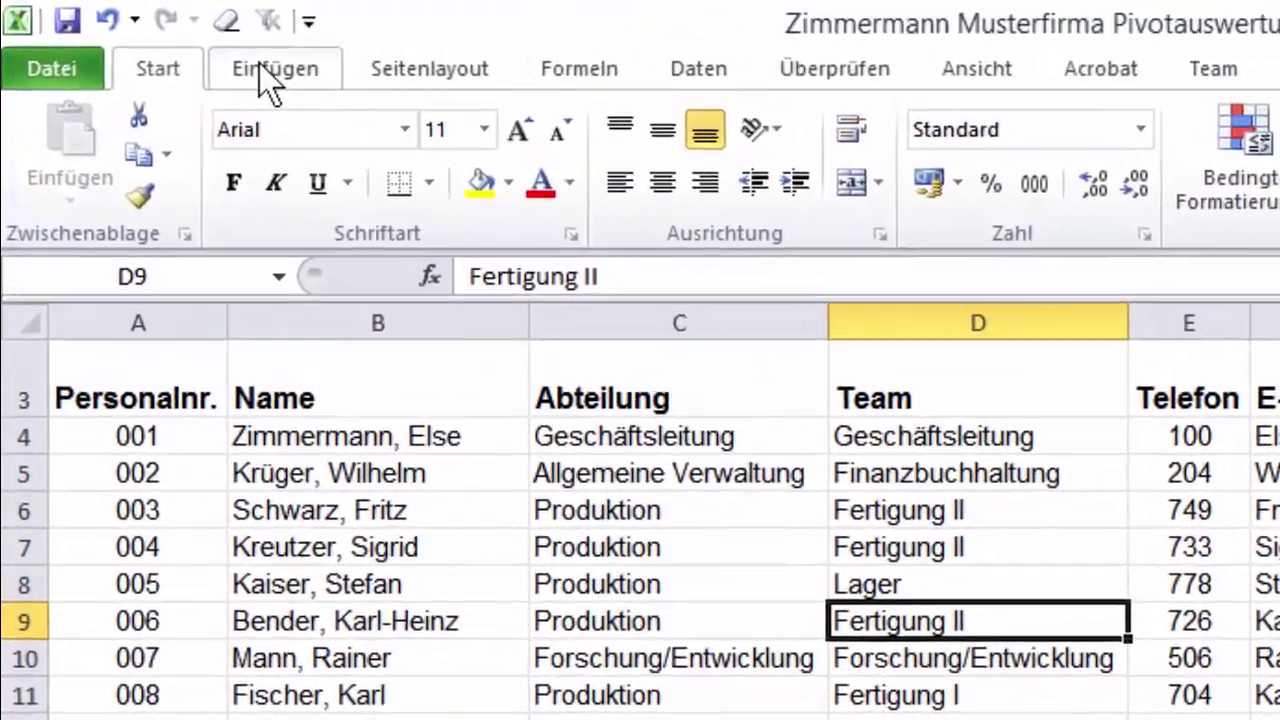
click(255, 64)
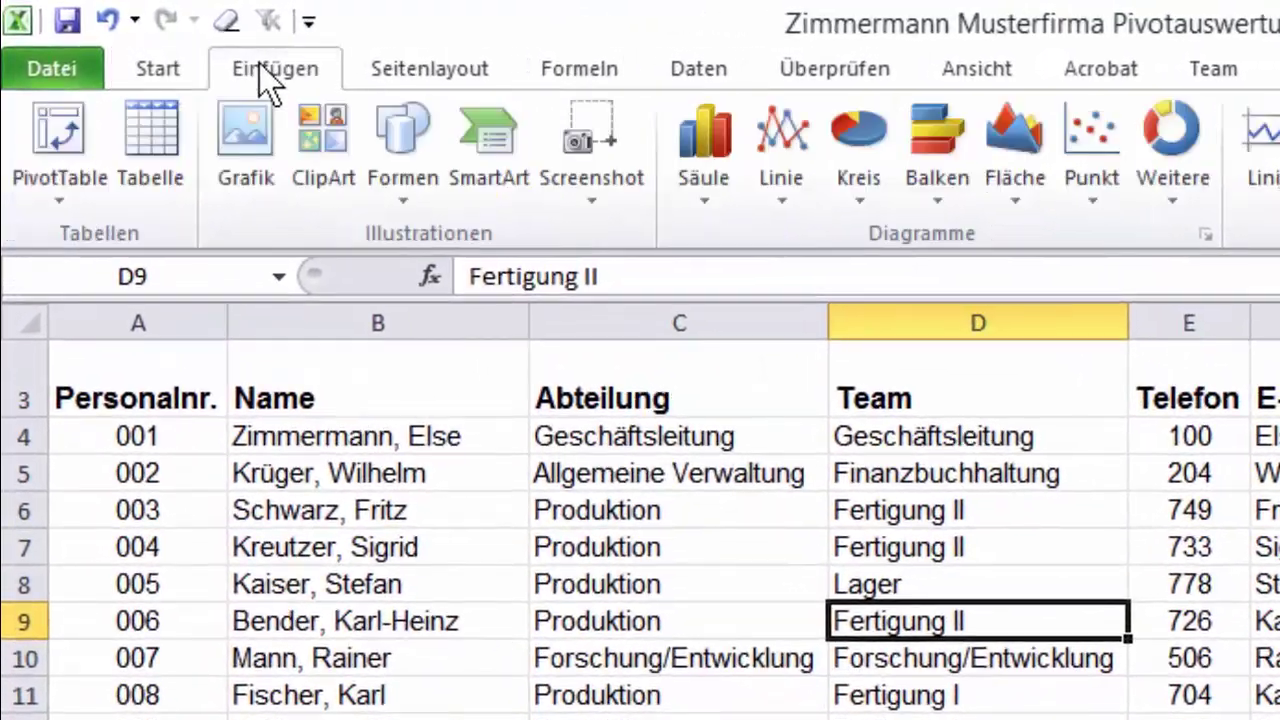
click(699, 70)
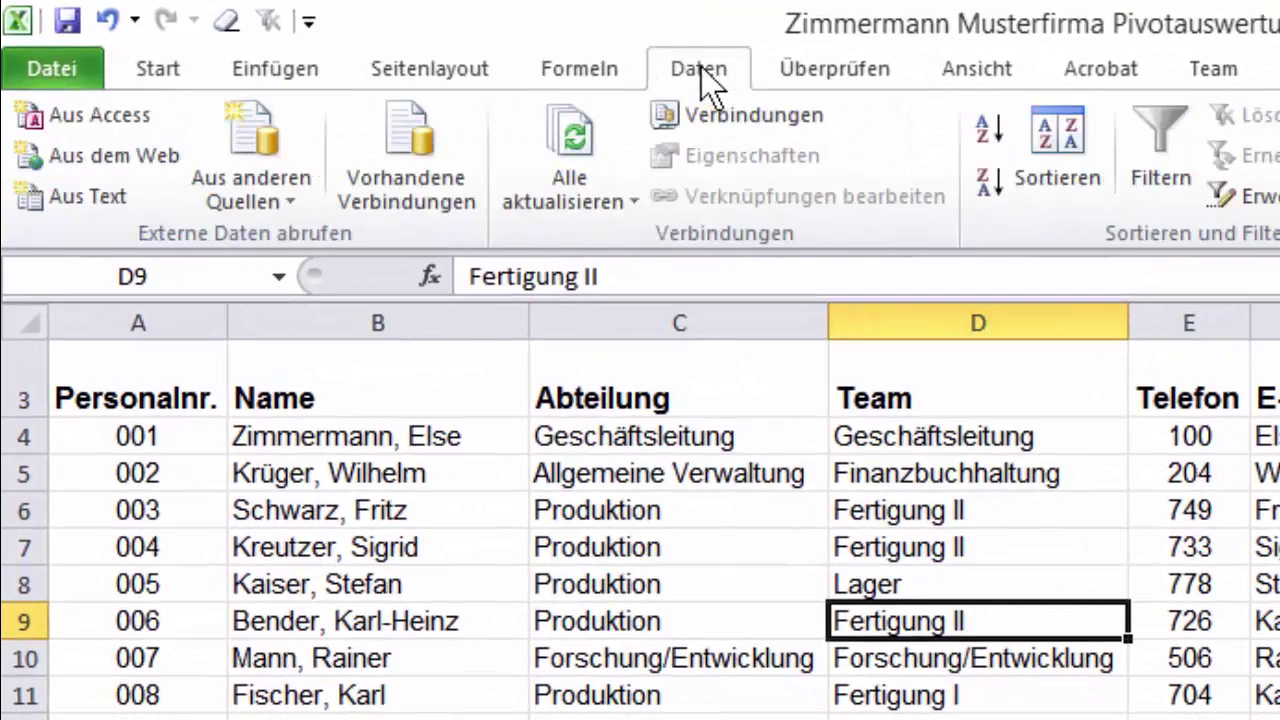
click(278, 78)
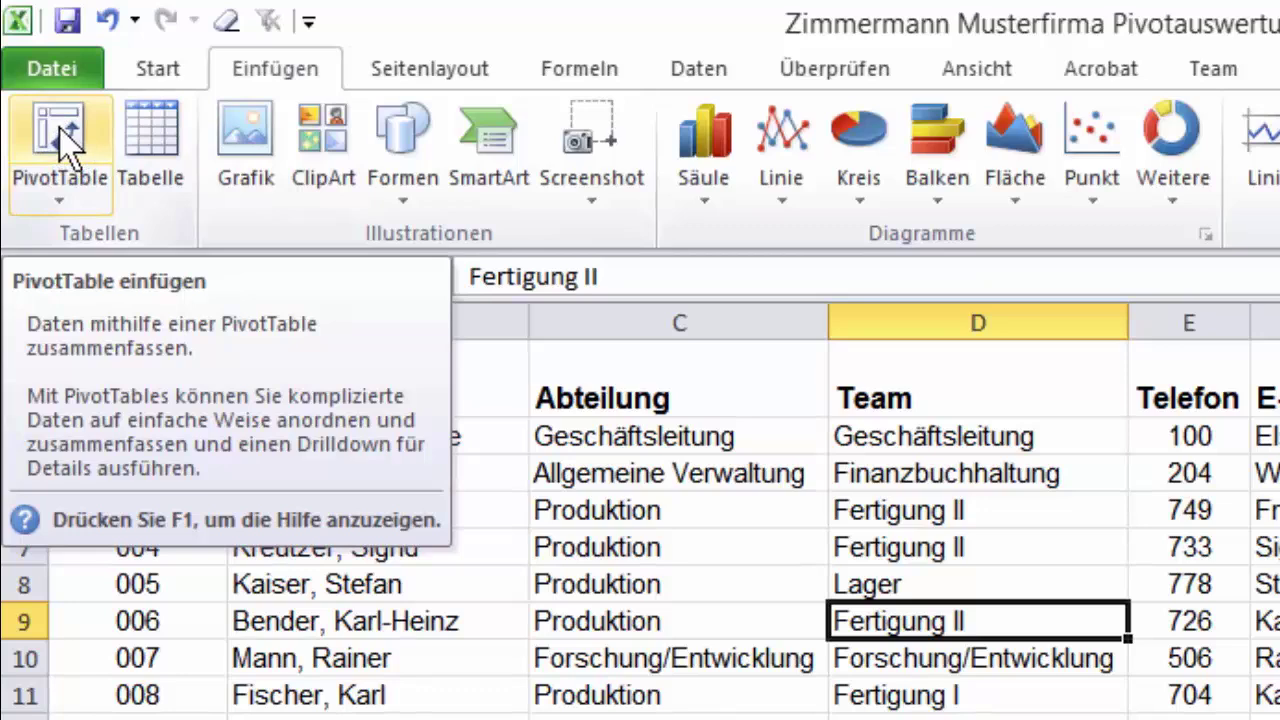
- Add the Einfügen tab's PivotTable command to the Quick Access Toolbar
right_click(59, 128)
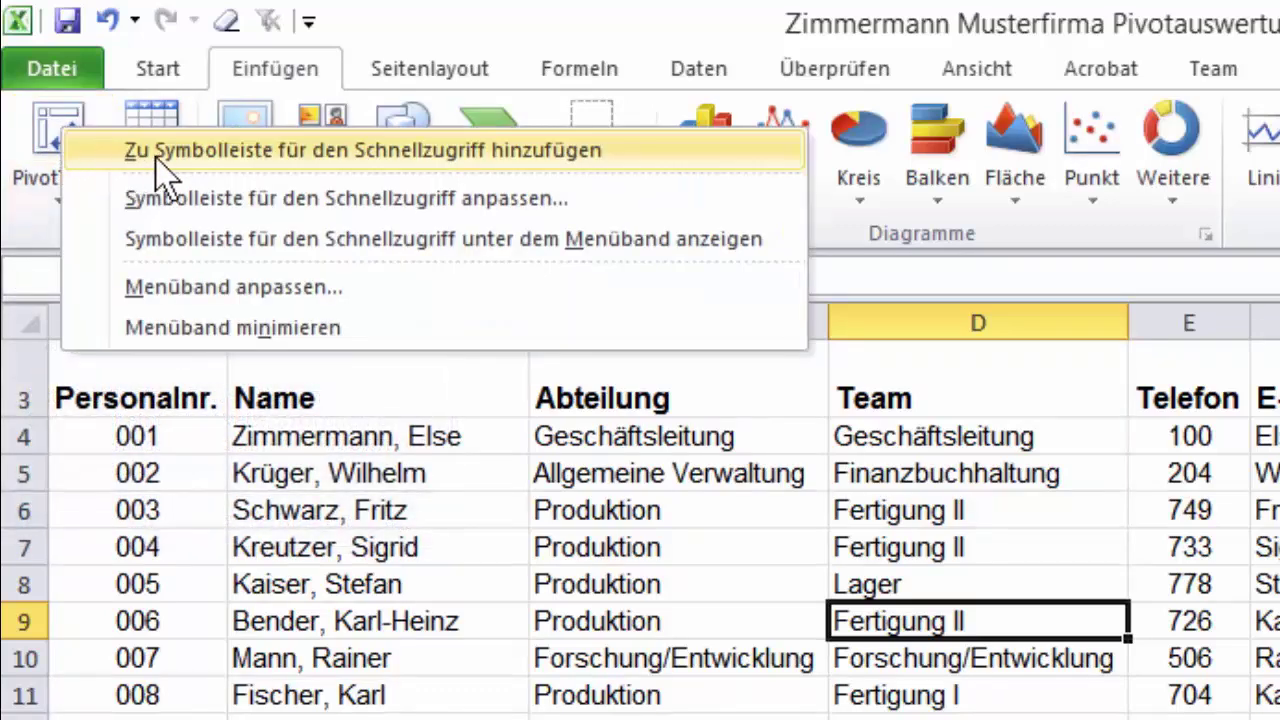
click(513, 155)
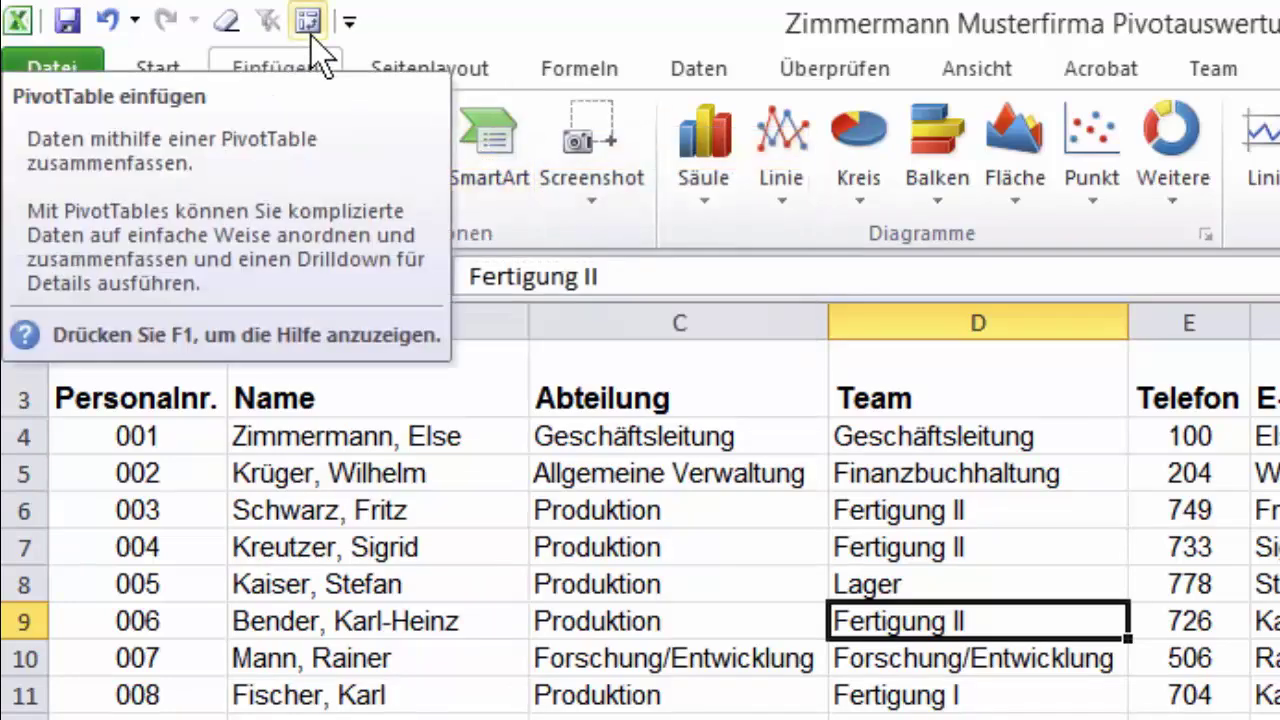
click(178, 66)
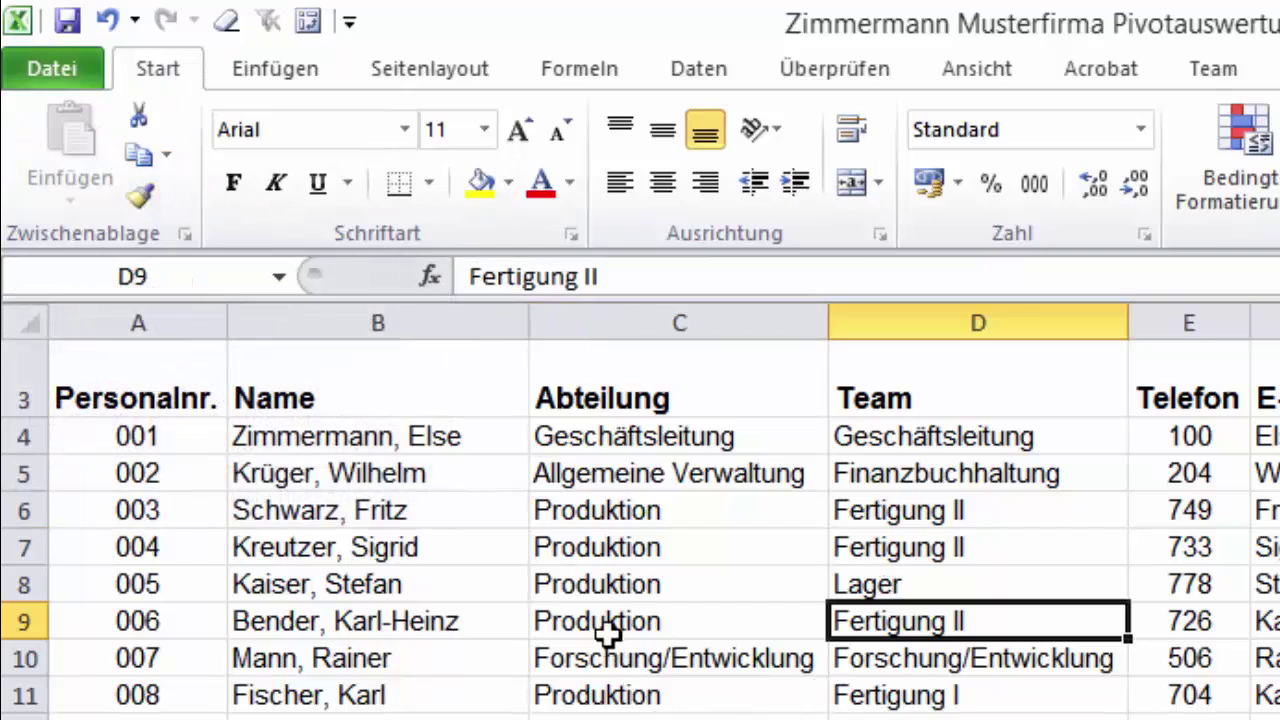
click(578, 558)
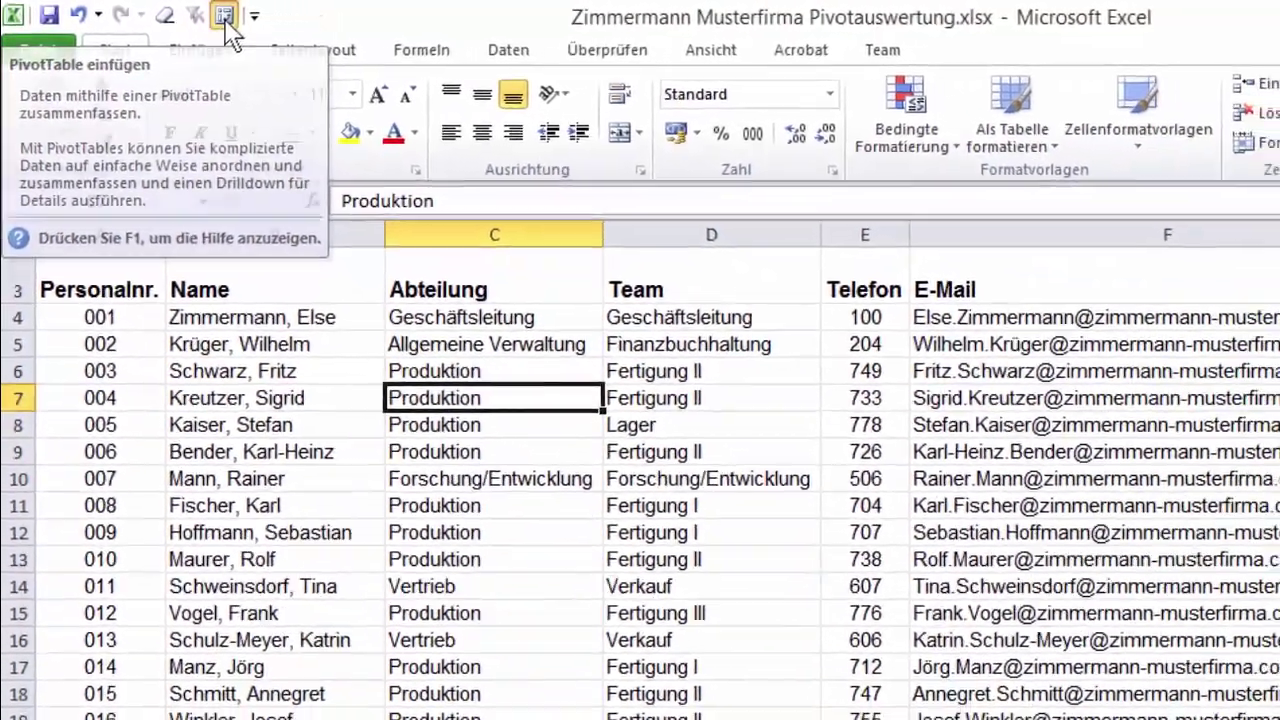
click(277, 22)
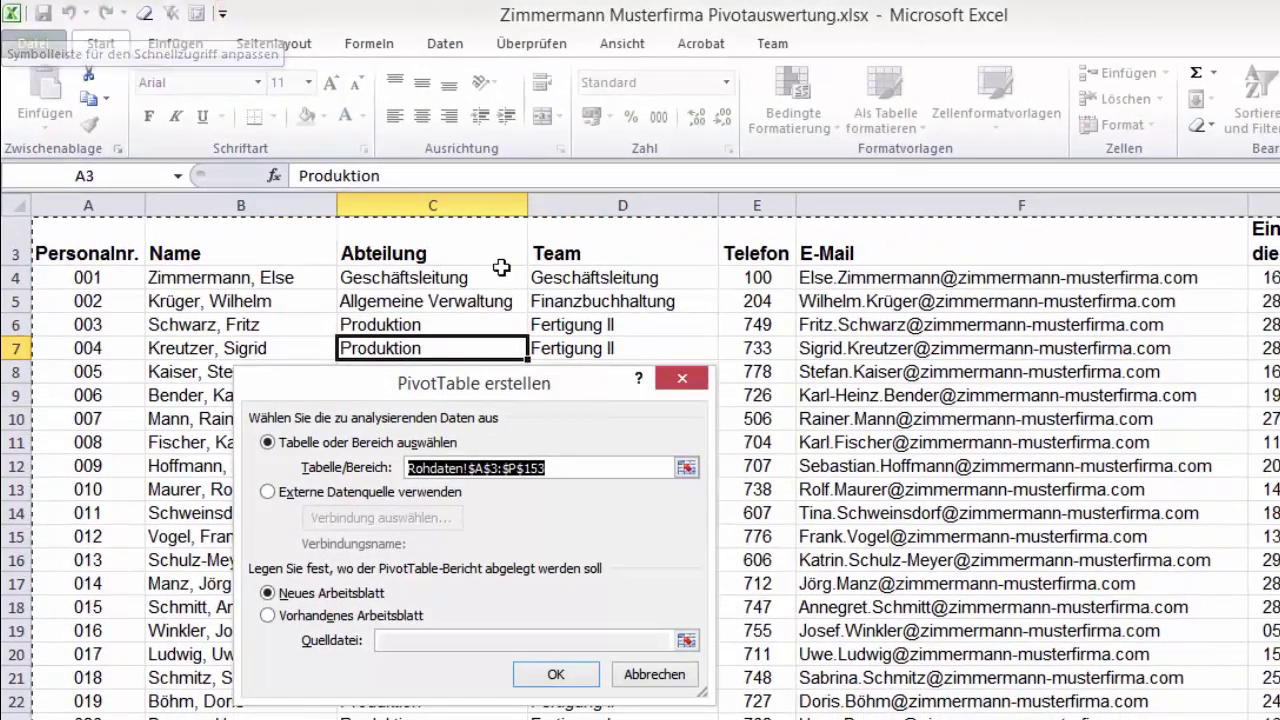
click(670, 674)
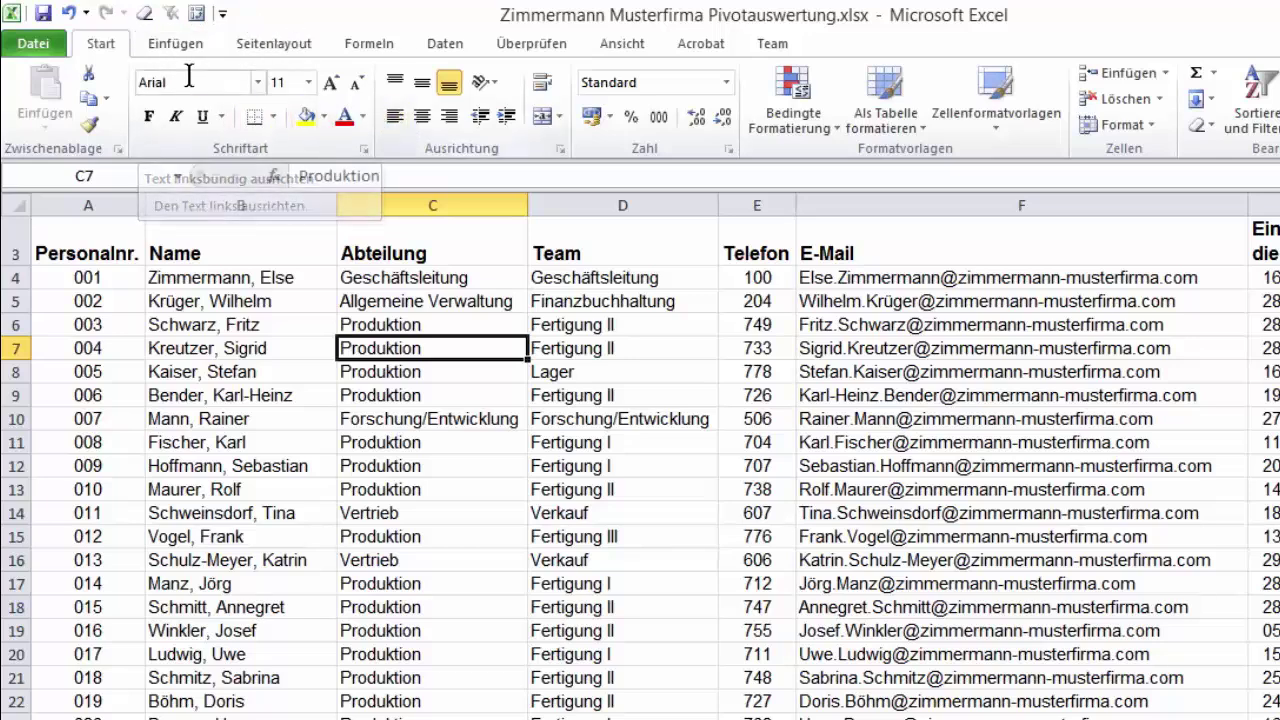
- Open Excel-Optionen on the Symbolleiste für den Schnellzugriff page
click(57, 60)
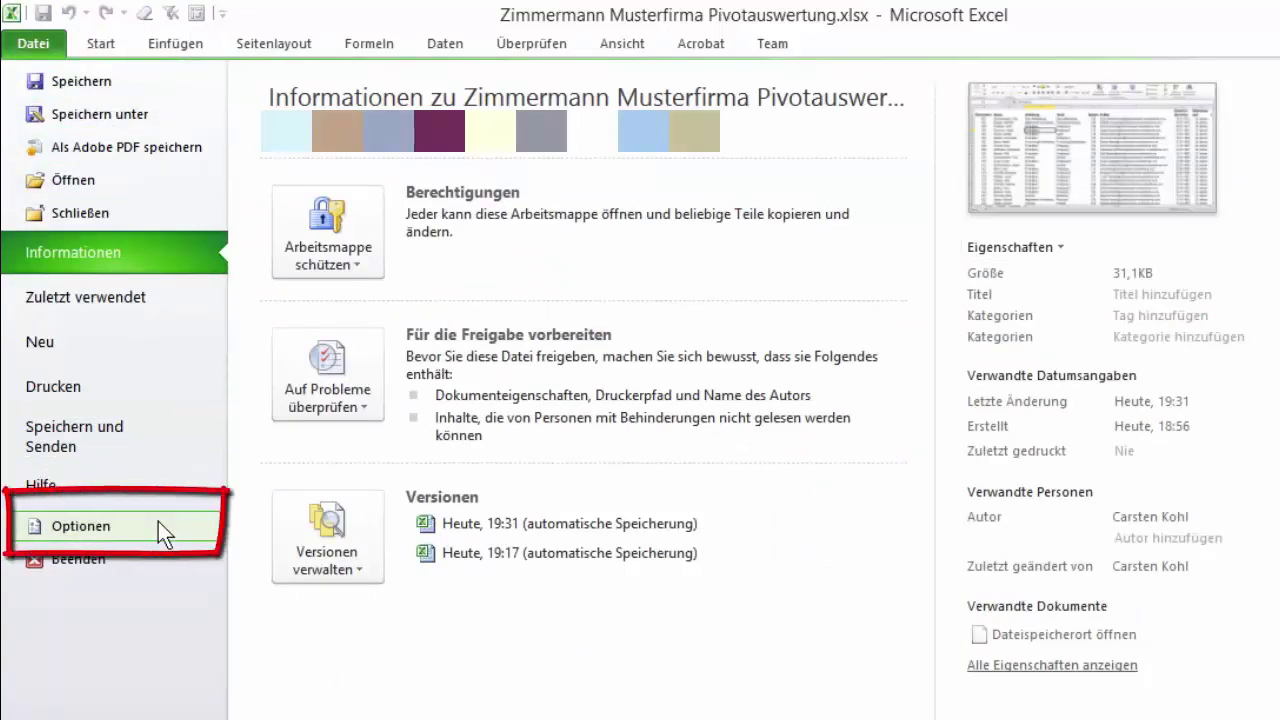
click(157, 520)
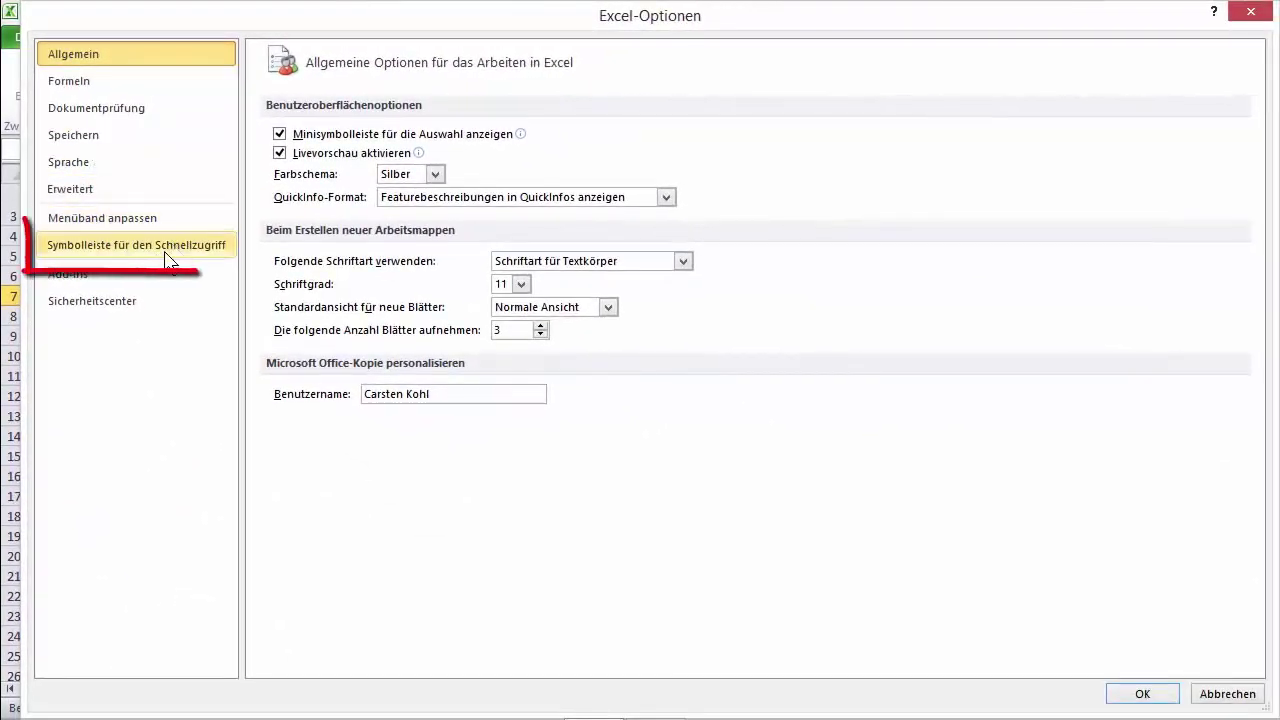
click(199, 253)
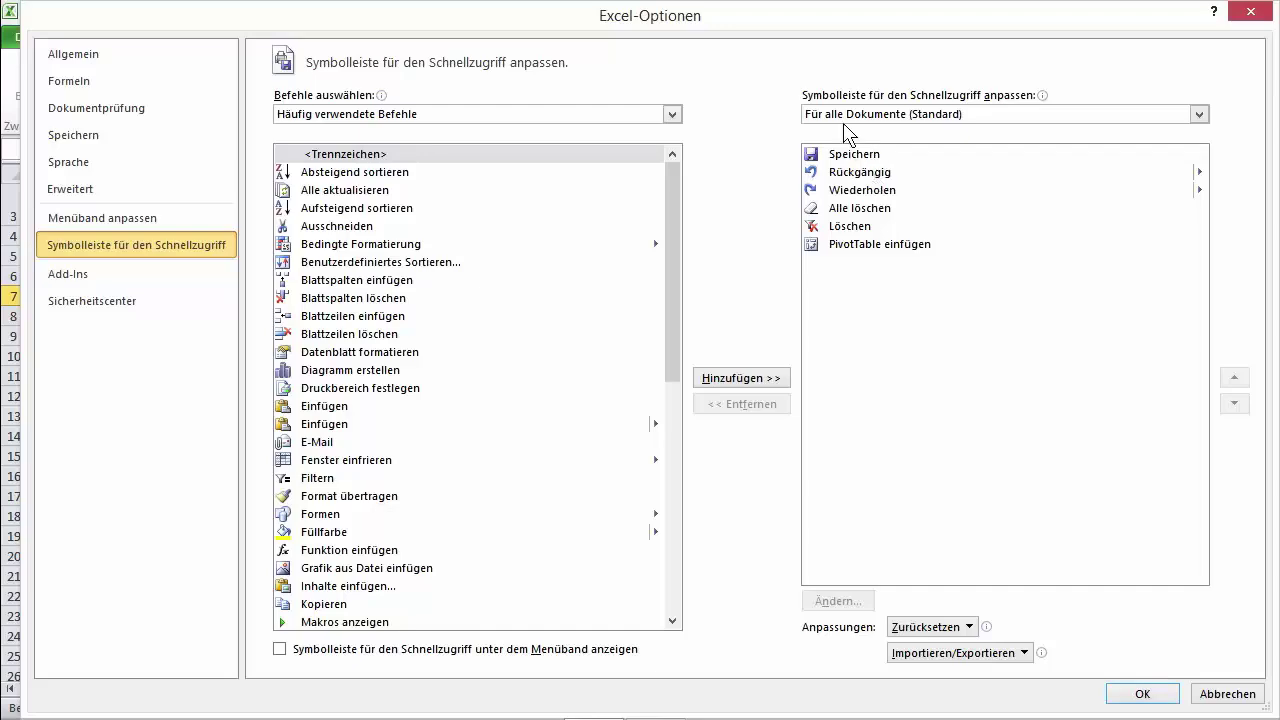
- From Alle Befehle, add PivotTable- und PivotChart-Assistent below PivotTable einfügen in the toolbar list
drag(760, 12, 757, 62)
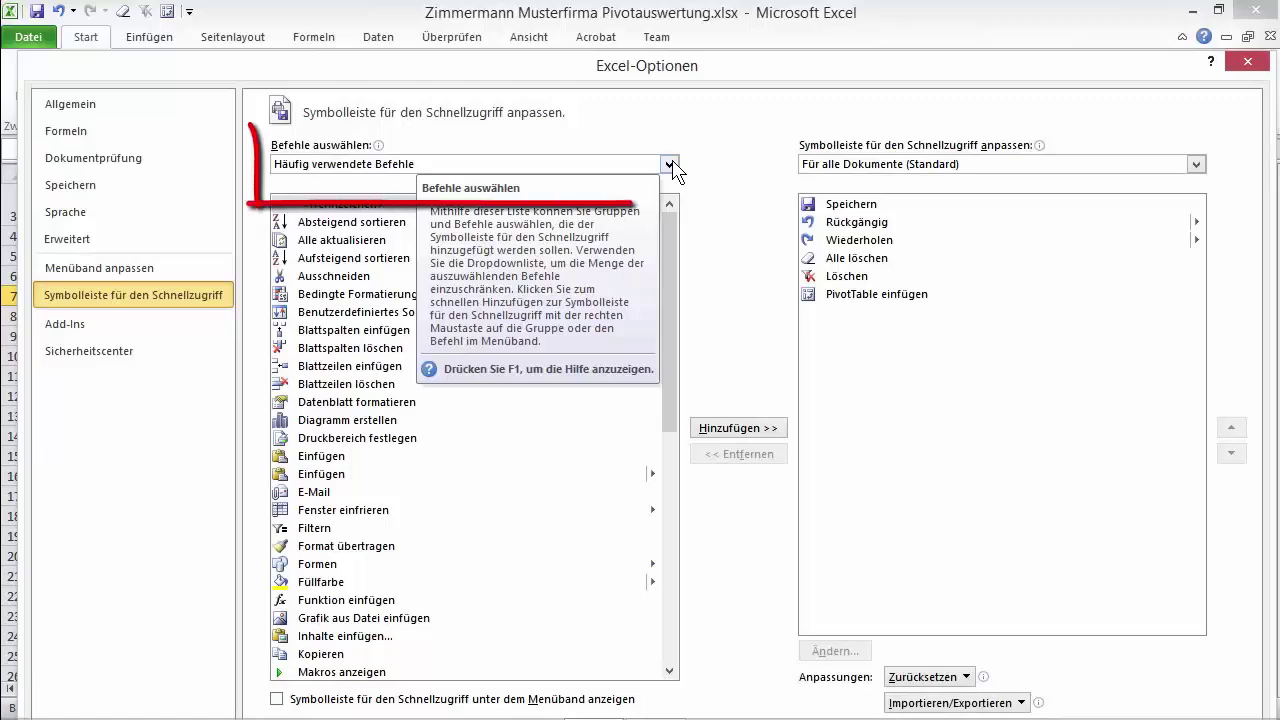
click(669, 164)
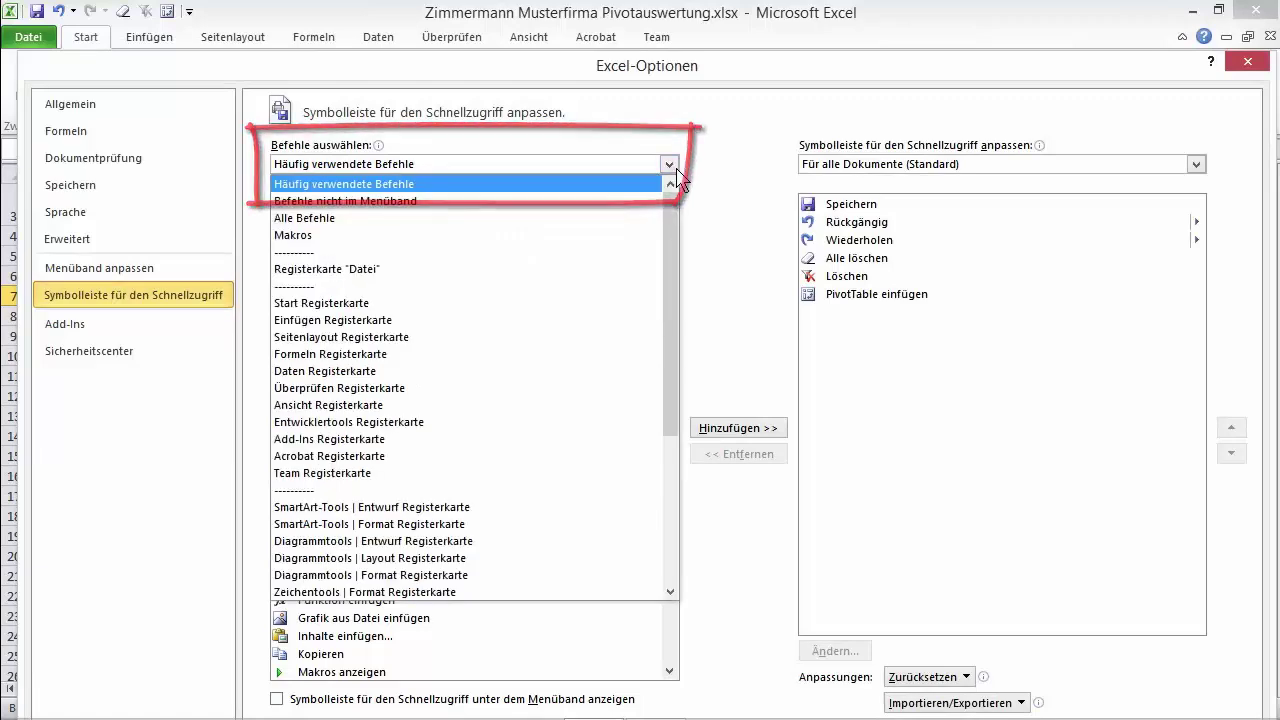
click(625, 218)
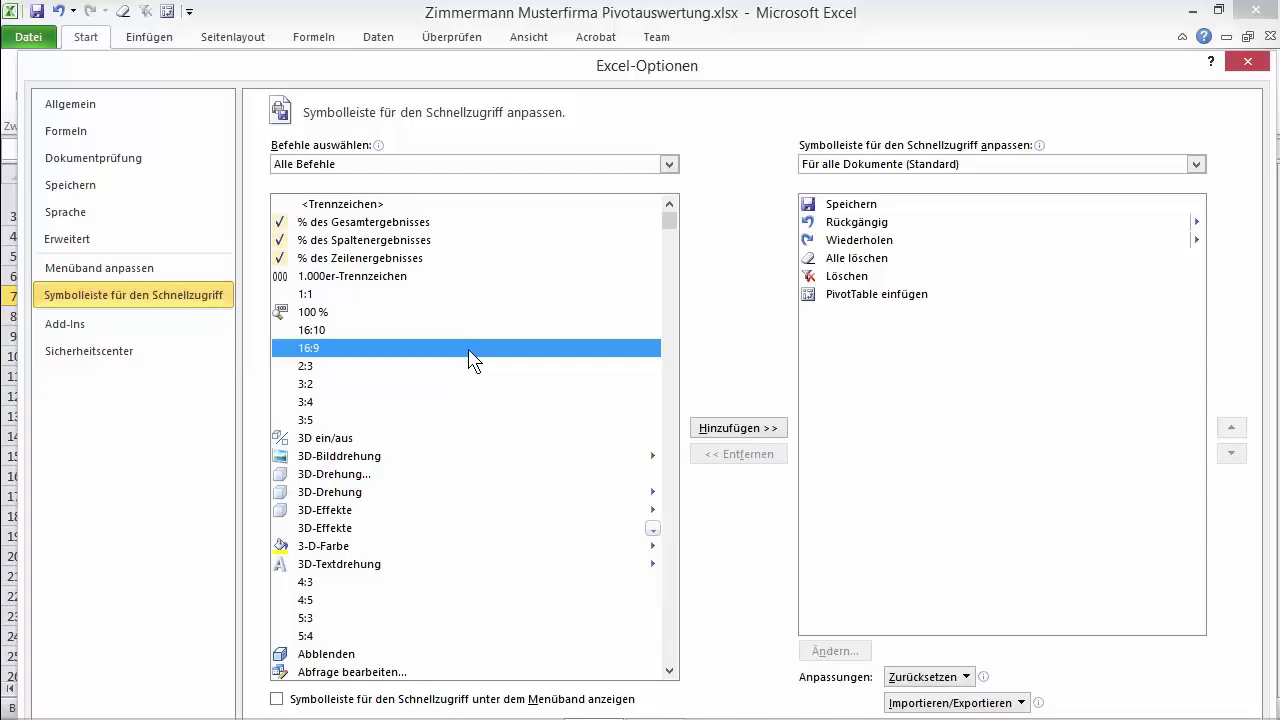
key(p)
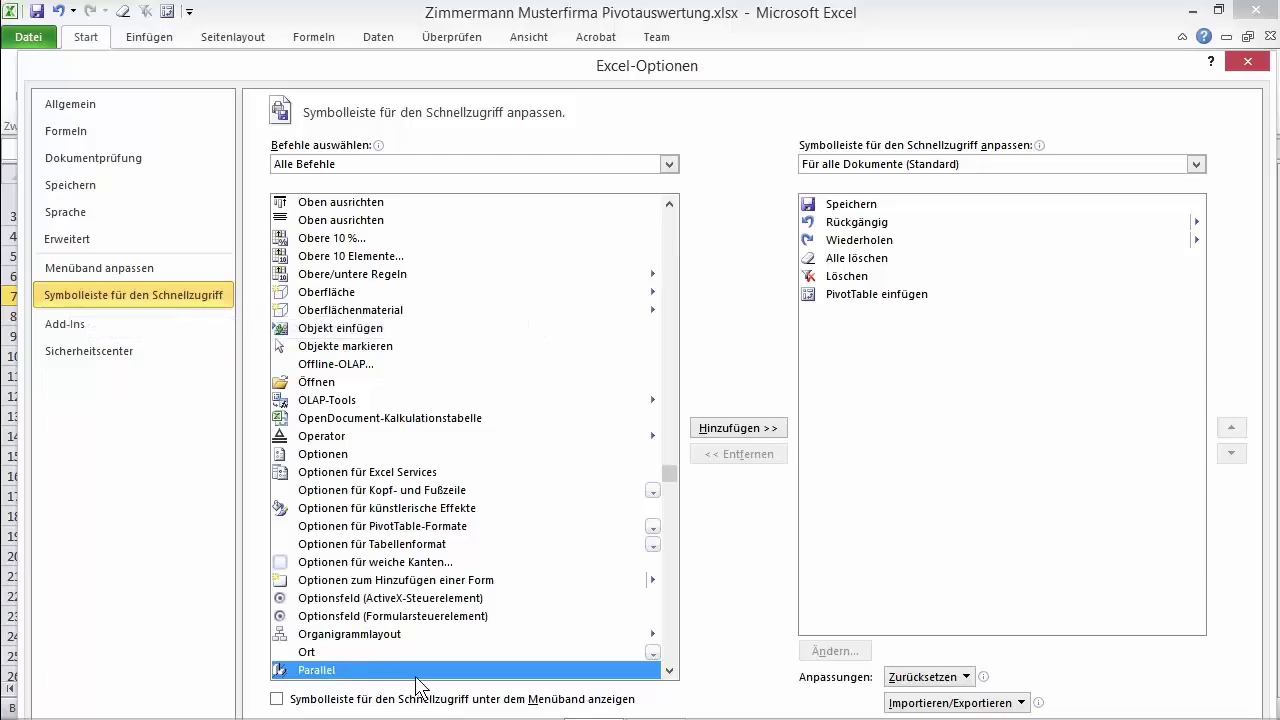
click(671, 671)
click(671, 671)
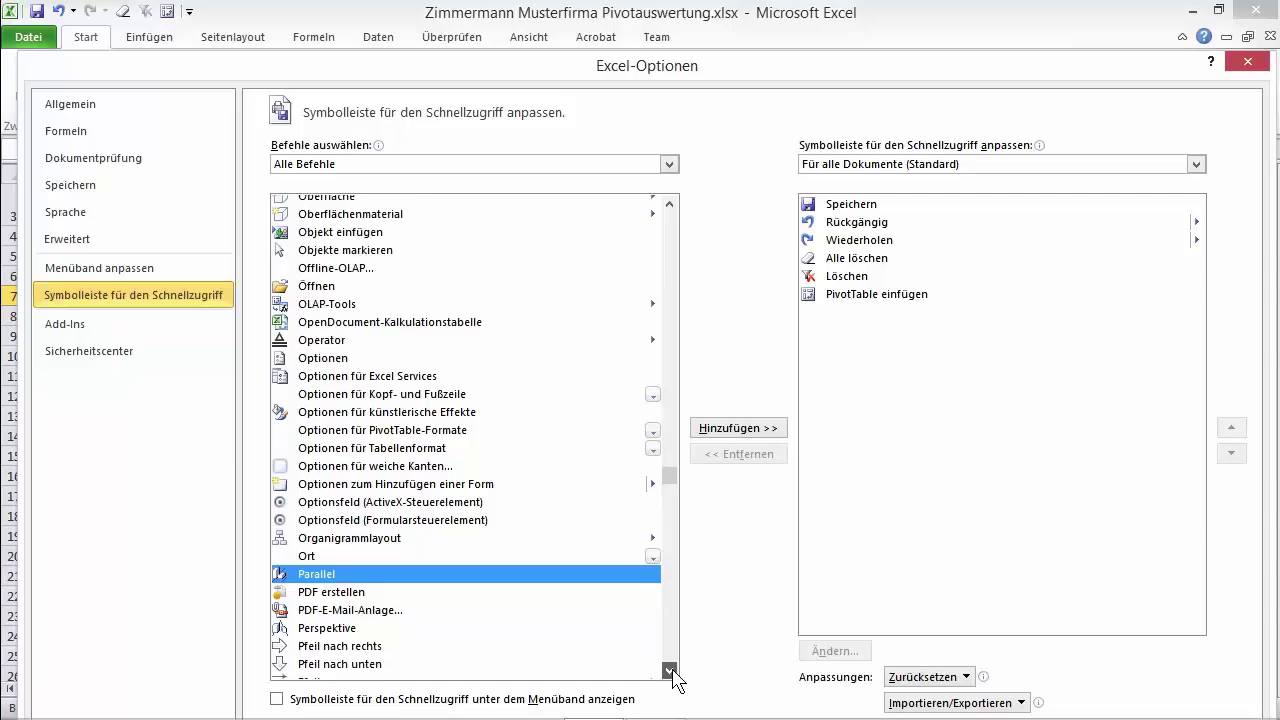
drag(673, 679, 673, 679)
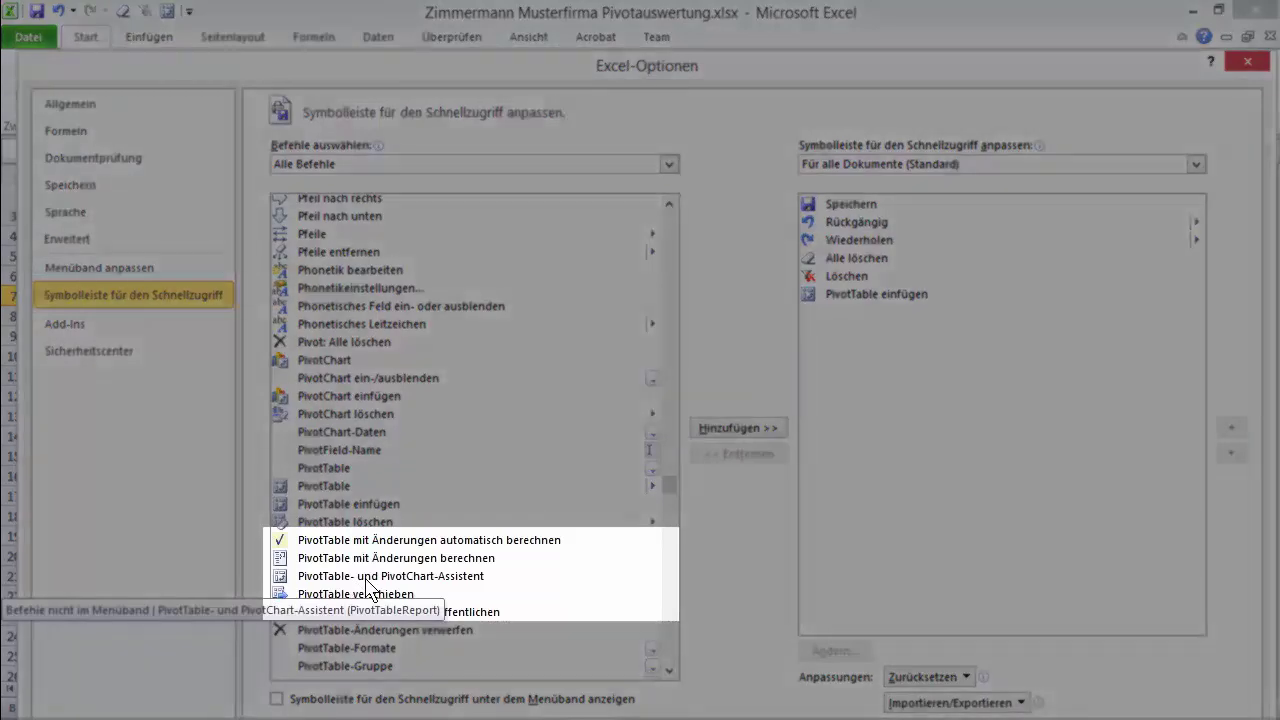
click(368, 578)
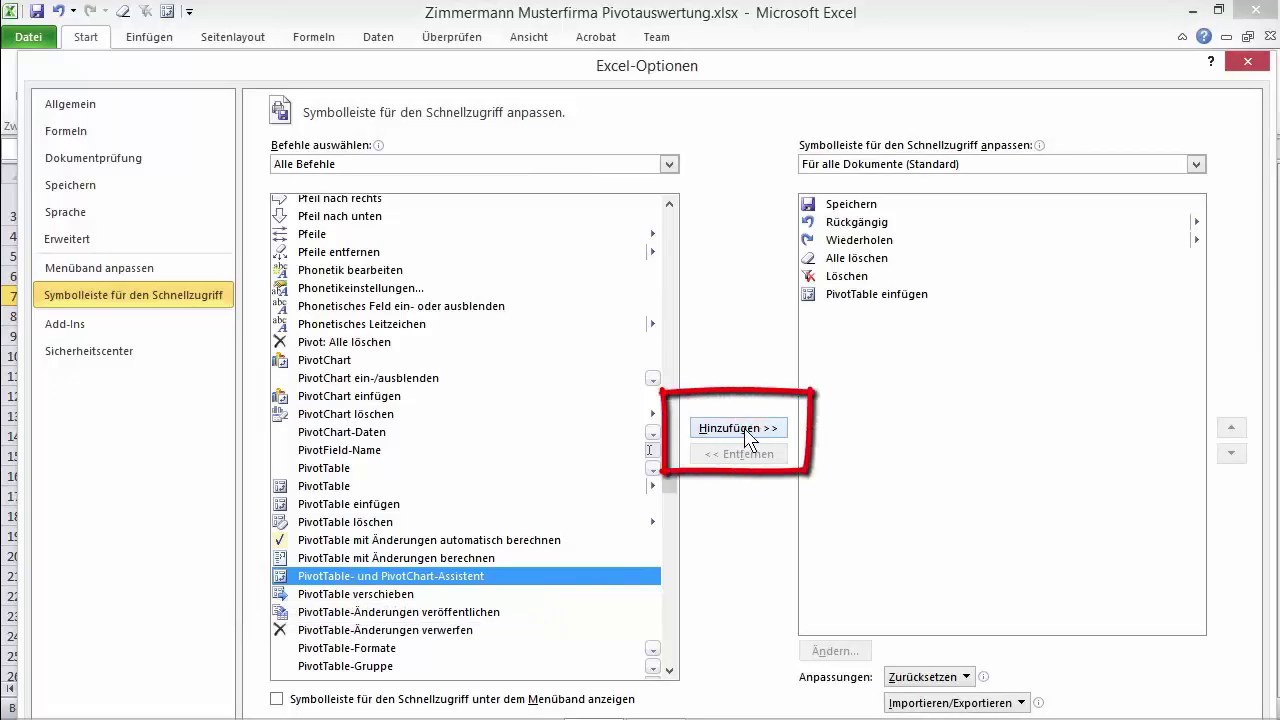
click(745, 430)
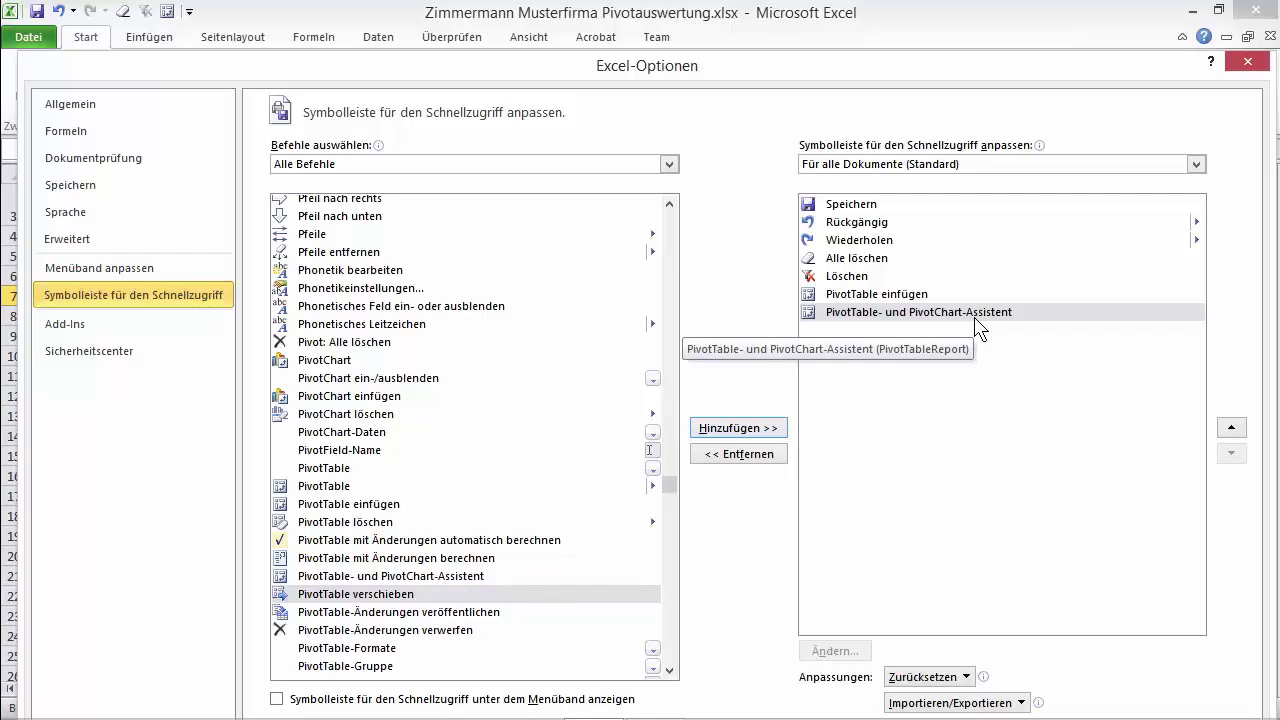
drag(796, 65, 790, 15)
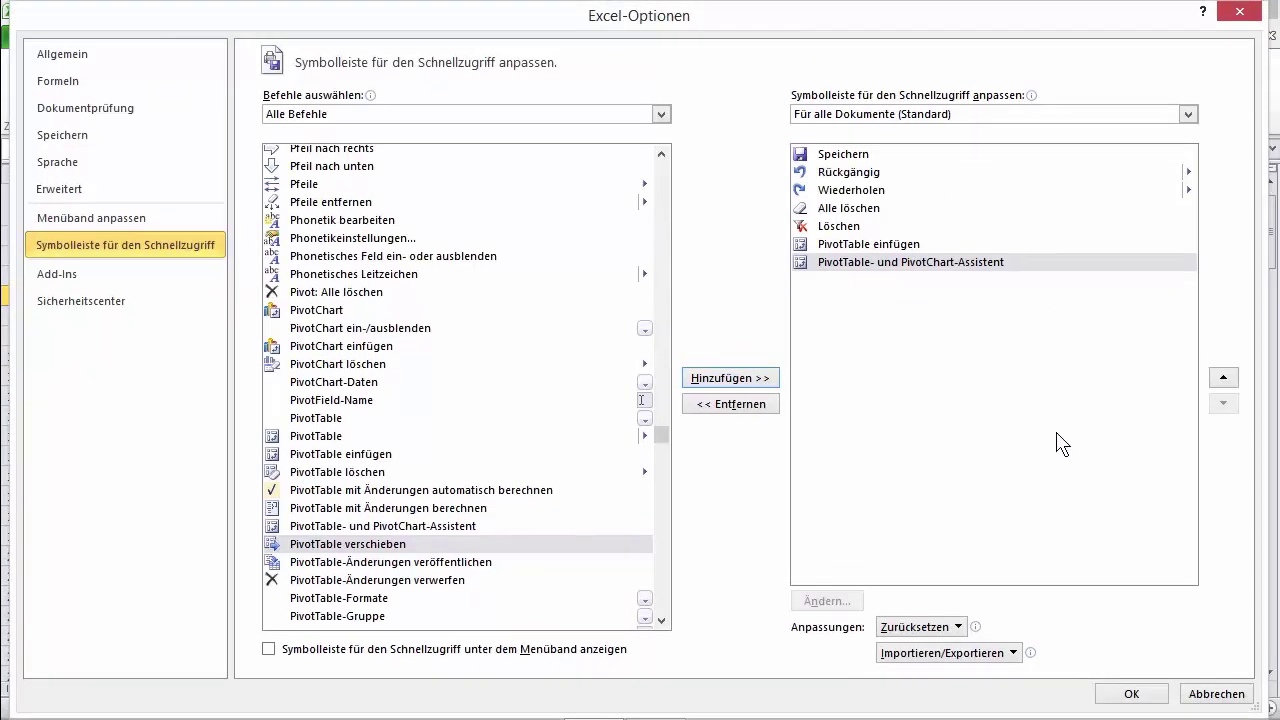
- Save the toolbar change, then try the new wizard button and cancel it
click(1131, 694)
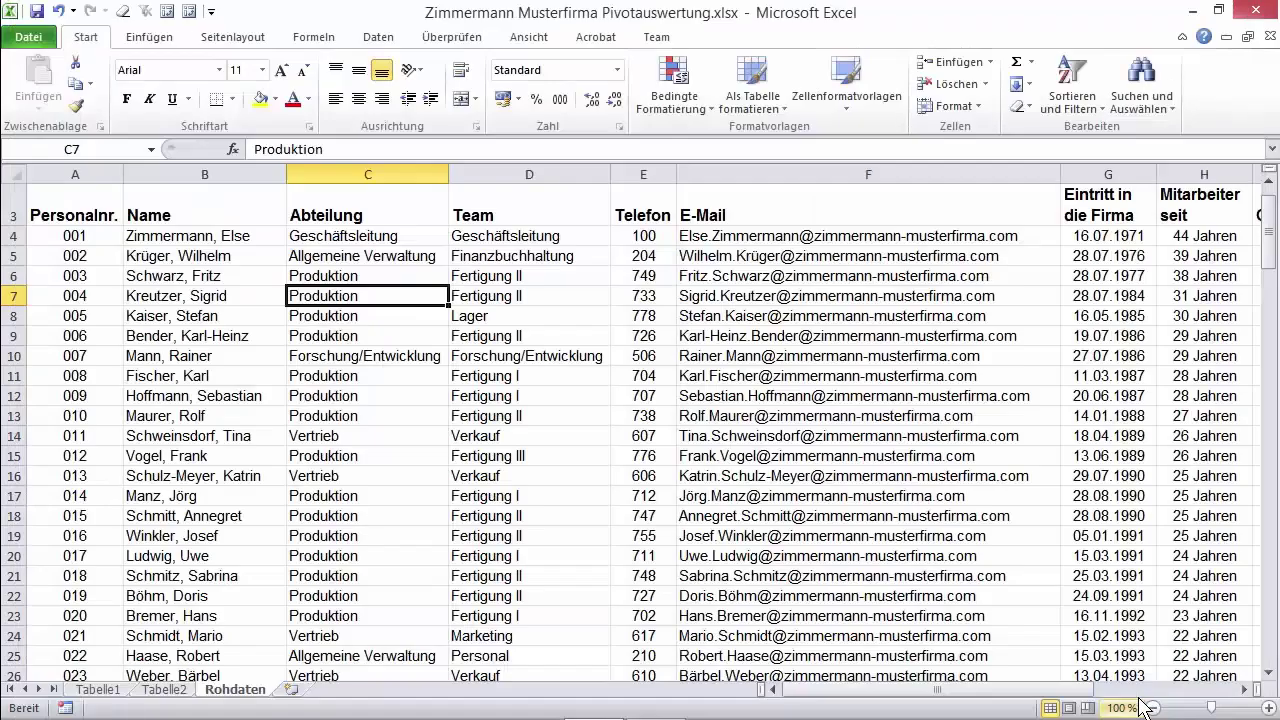
click(190, 13)
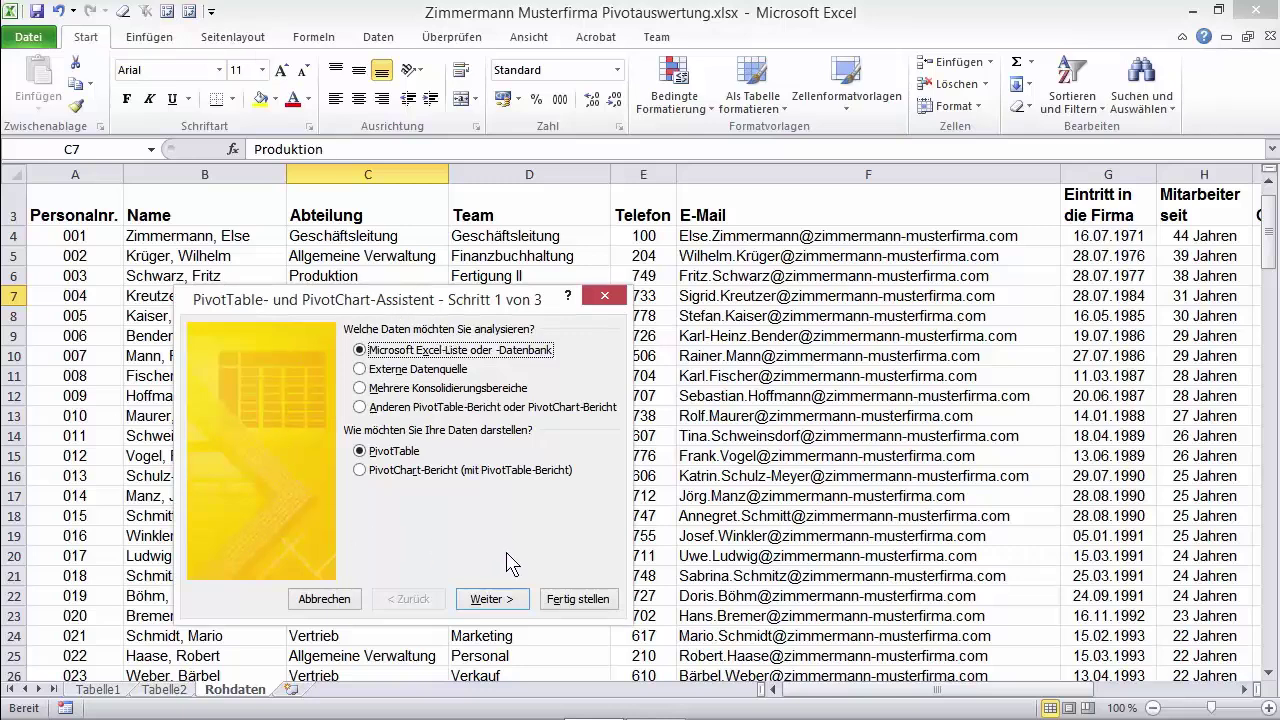
click(334, 599)
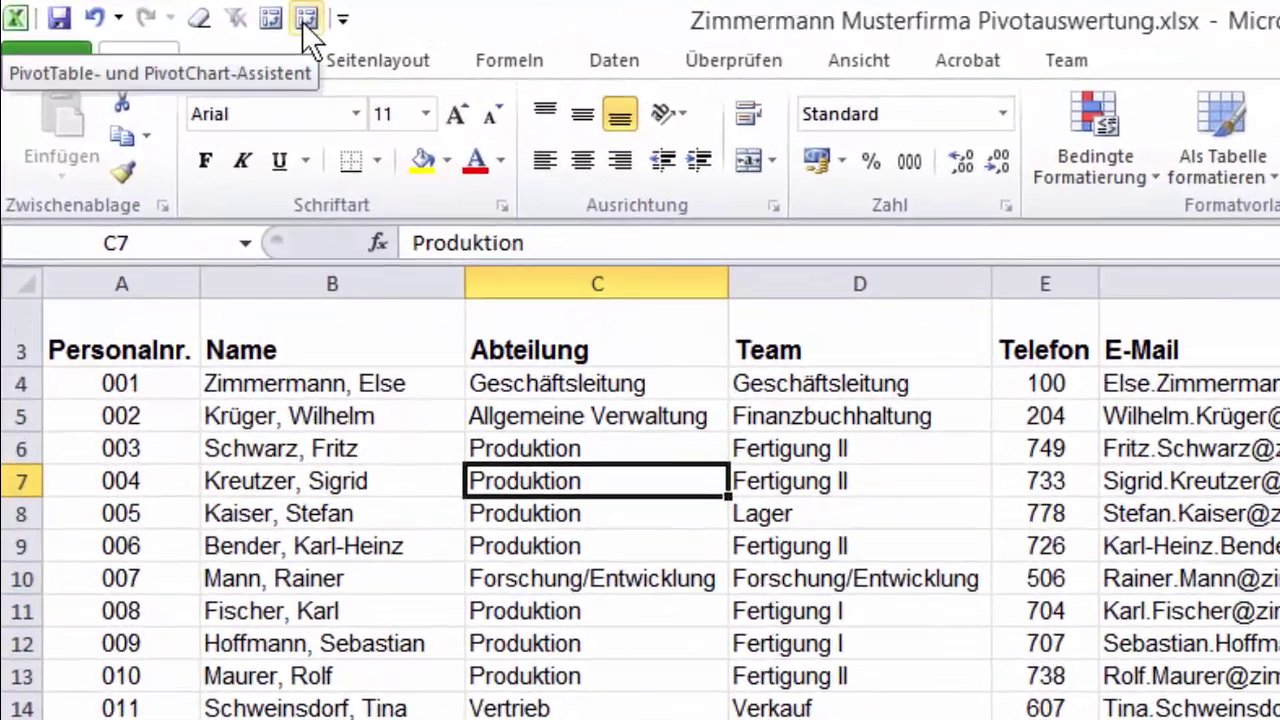
- Remove the PivotTable/PivotChart Wizard and PivotTable buttons from the Quick Access Toolbar, then check the Insert tab
right_click(305, 20)
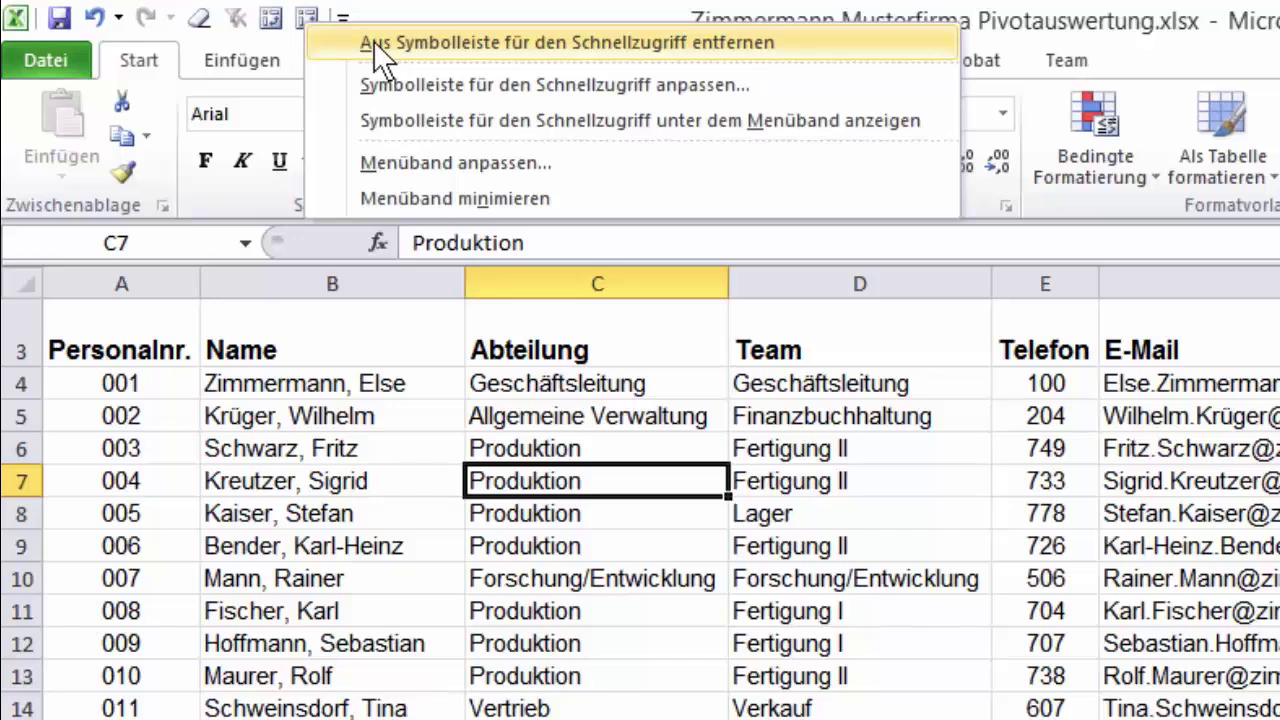
click(373, 40)
right_click(277, 22)
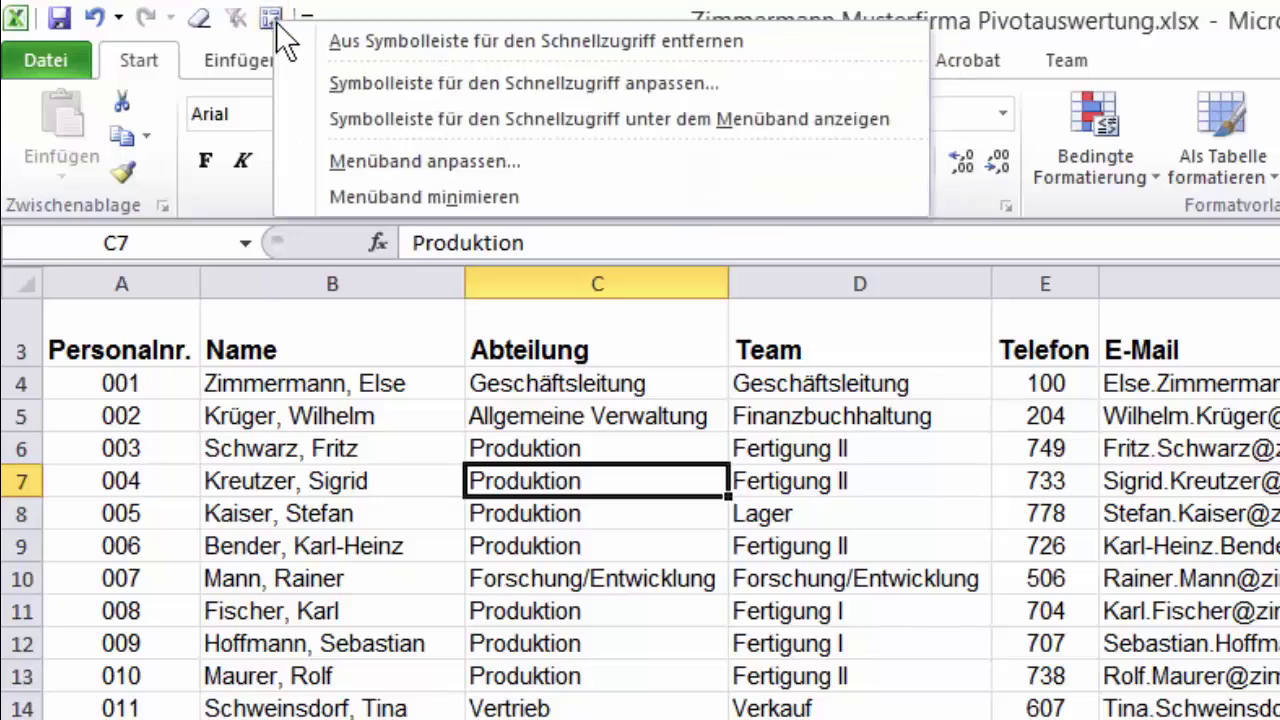
click(341, 40)
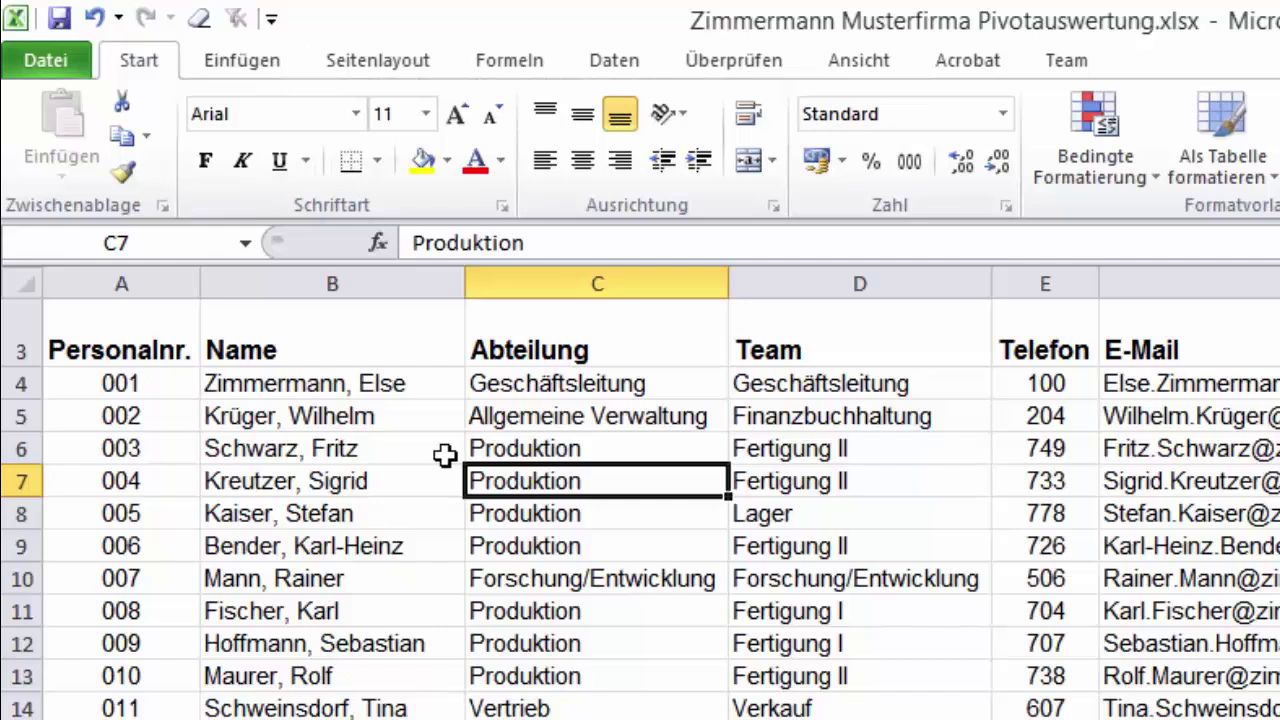
click(234, 57)
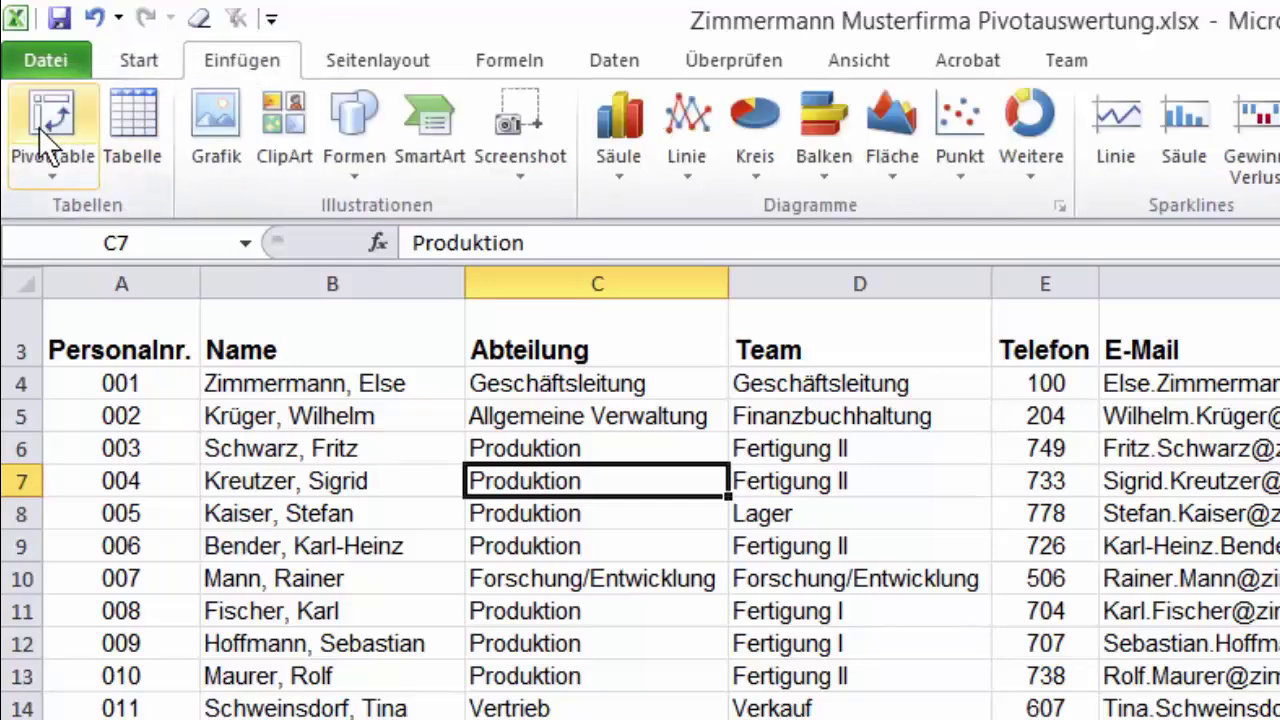
click(150, 61)
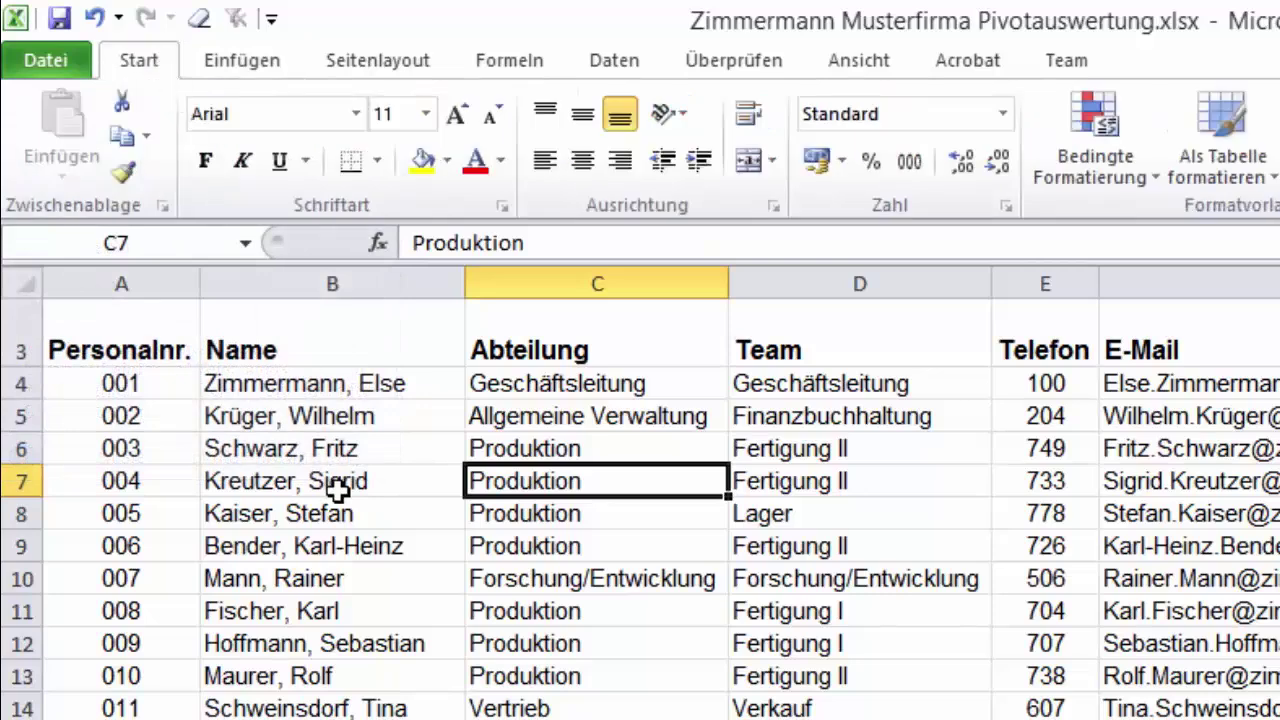